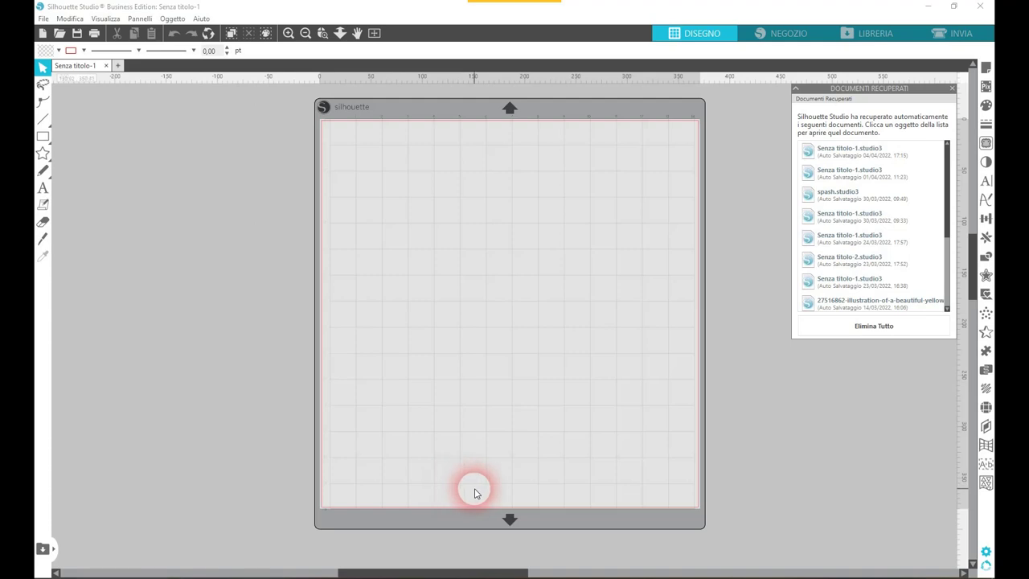
Step: Draw a circle about 63 mm in diameter in the upper middle of the mat
click(42, 152)
click(43, 134)
click(92, 134)
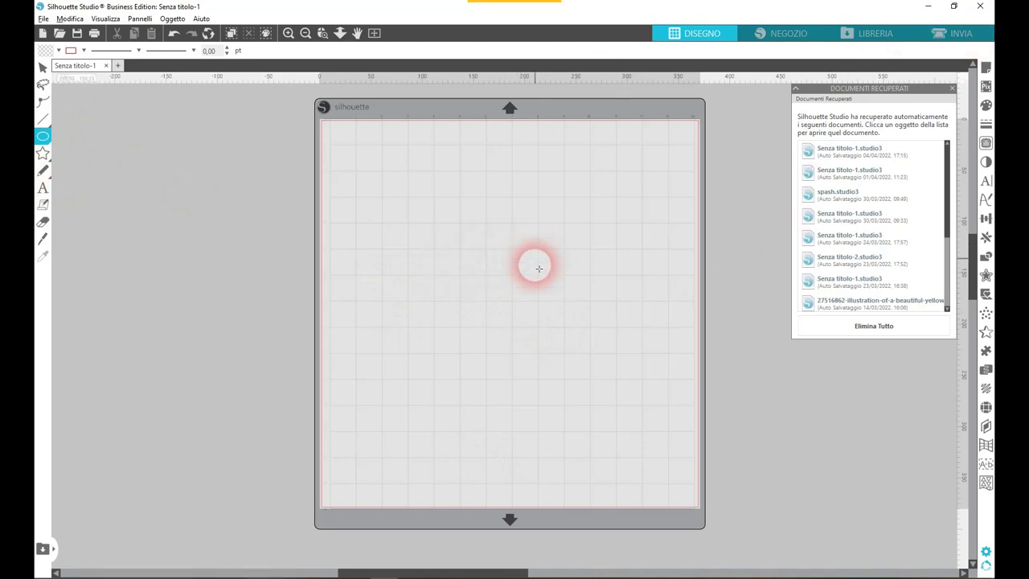
drag(474, 242, 496, 276)
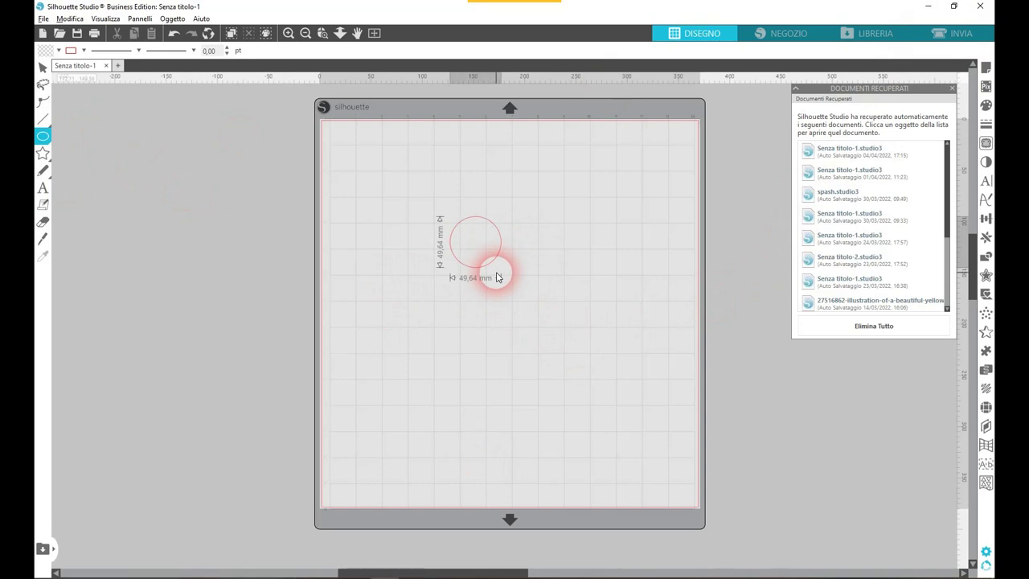
mouse_move(496, 277)
mouse_down()
mouse_move(507, 294)
mouse_move(498, 277)
mouse_move(504, 283)
mouse_up()
click(42, 70)
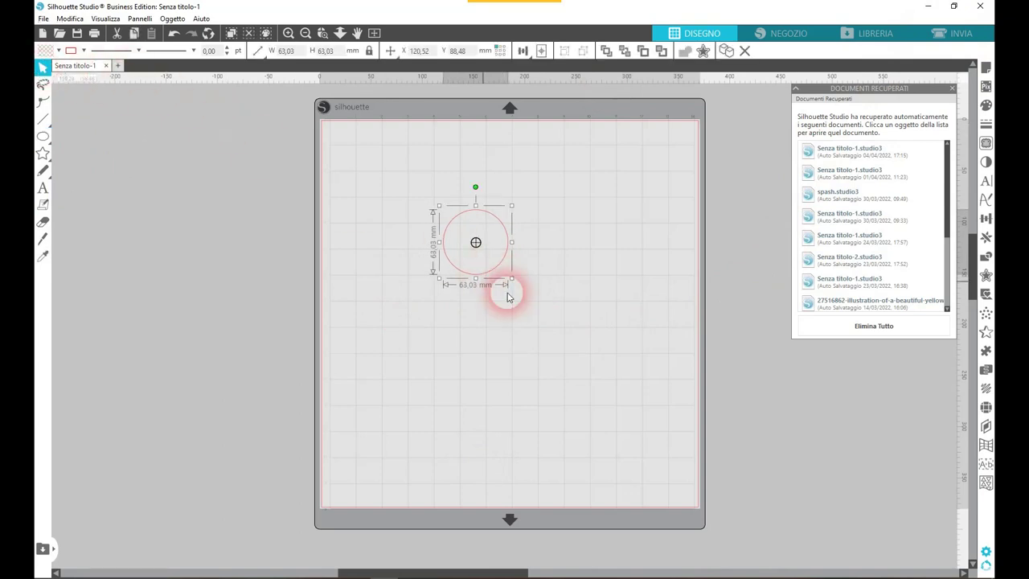
Step: Move the circle to the middle of the mat
drag(467, 277, 502, 347)
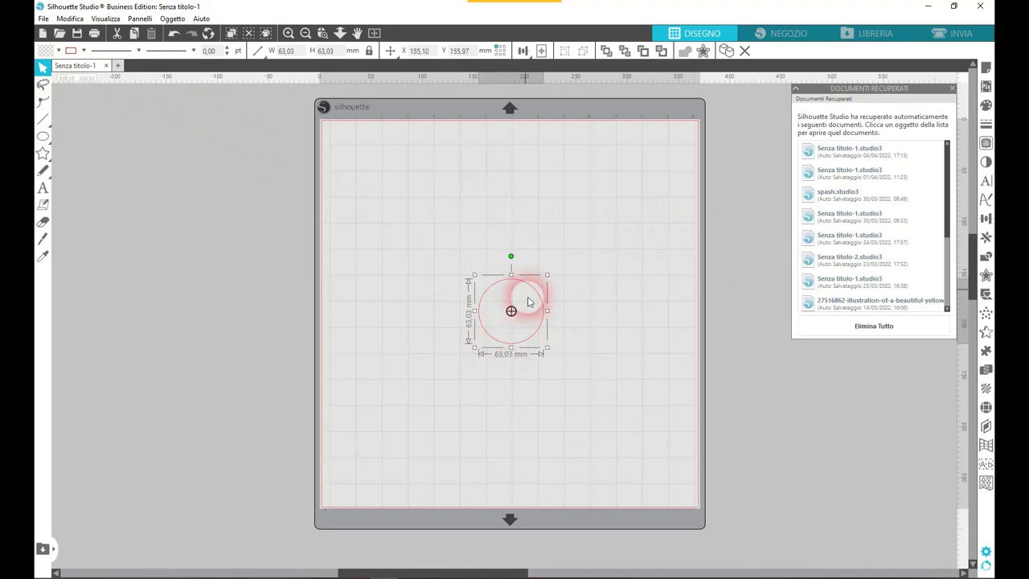
drag(522, 344, 523, 333)
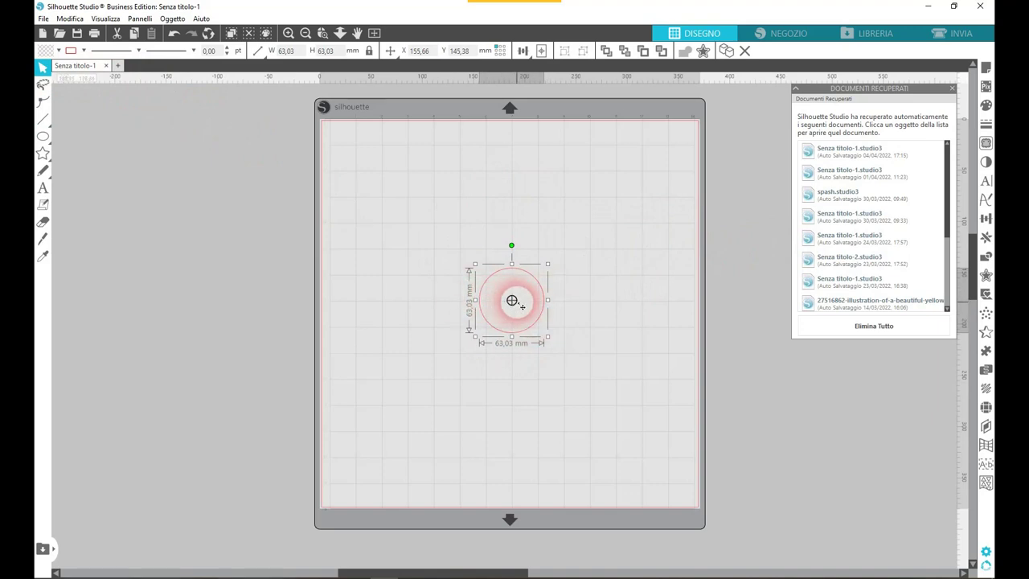
drag(531, 330, 518, 310)
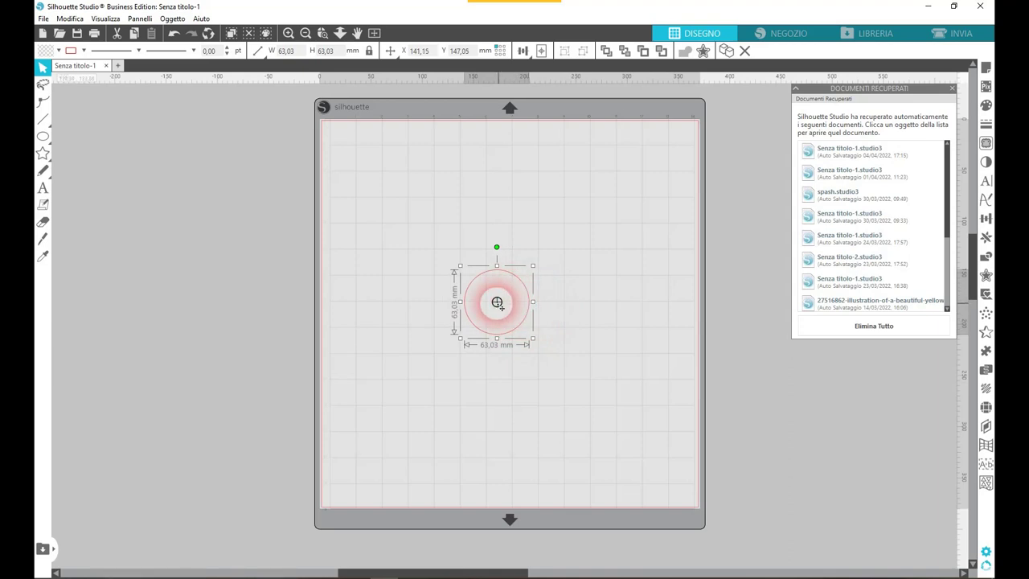
drag(501, 337, 517, 337)
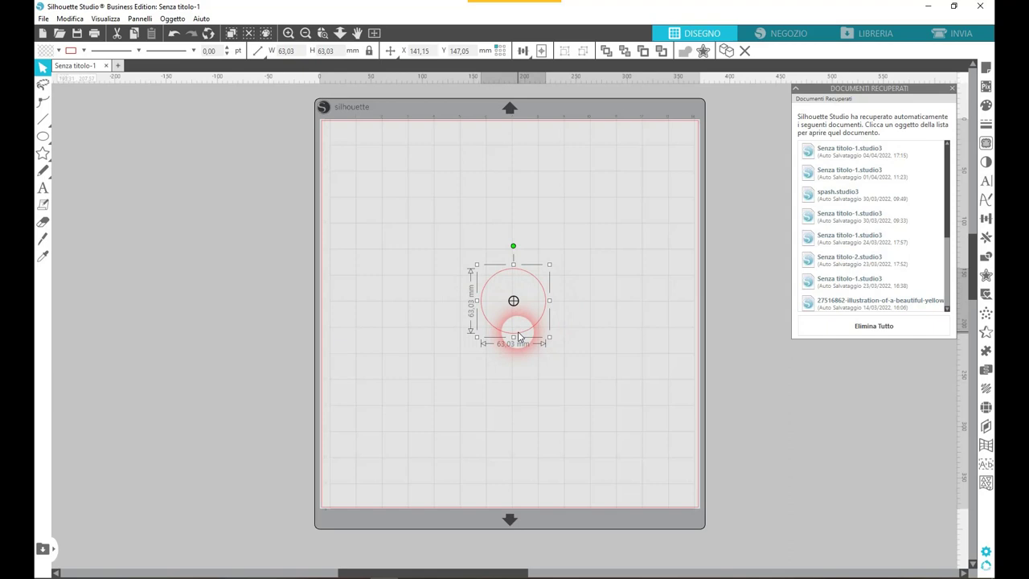
Step: Place a horizontal guide at Y 177 and a vertical guide at X 188, crossing at the circle's centre
drag(501, 78, 516, 304)
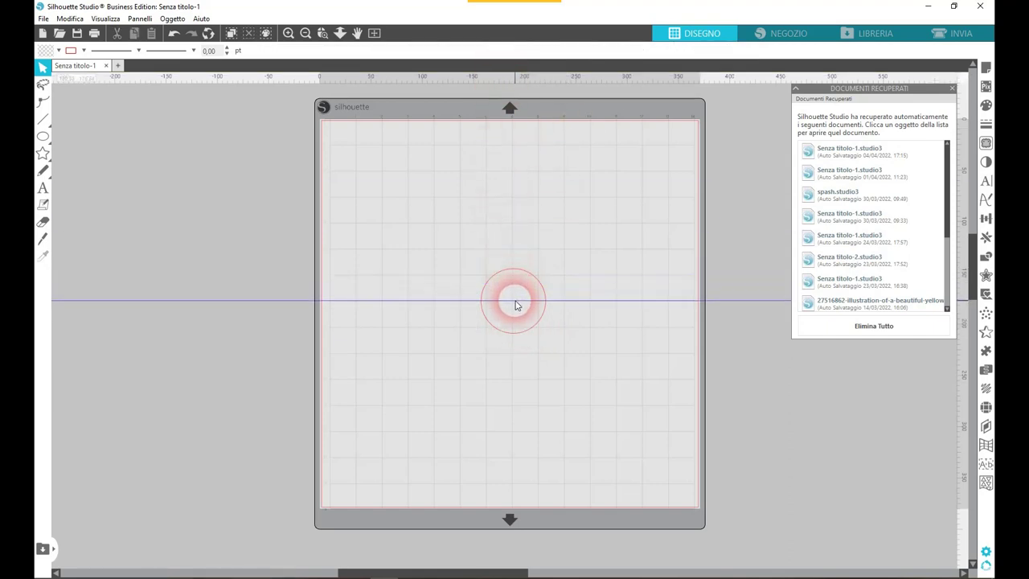
click(965, 347)
drag(966, 347, 511, 300)
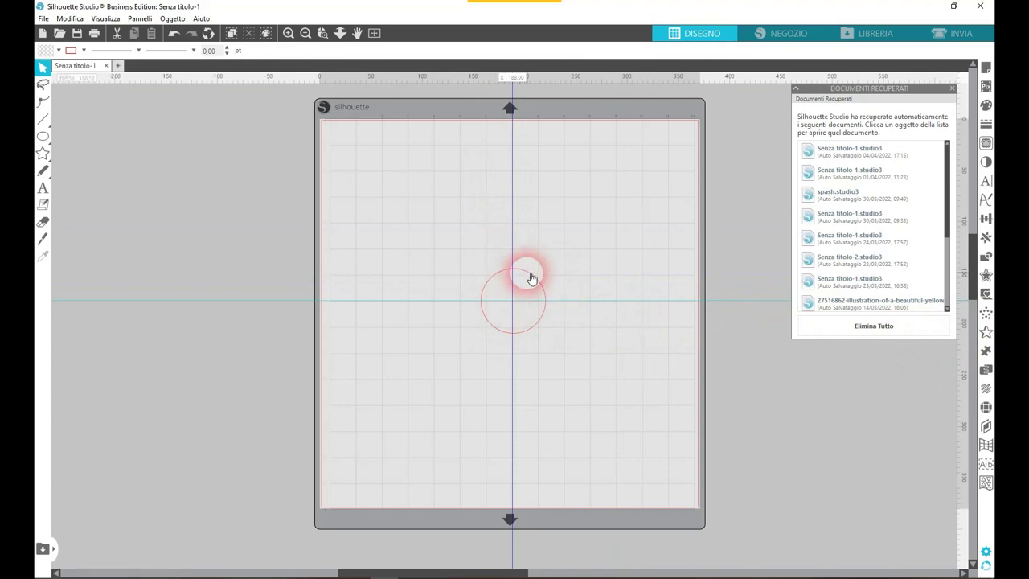
Step: Draw an upright ellipse about 31 by 36 mm overlapping the circle's upper edge
click(43, 136)
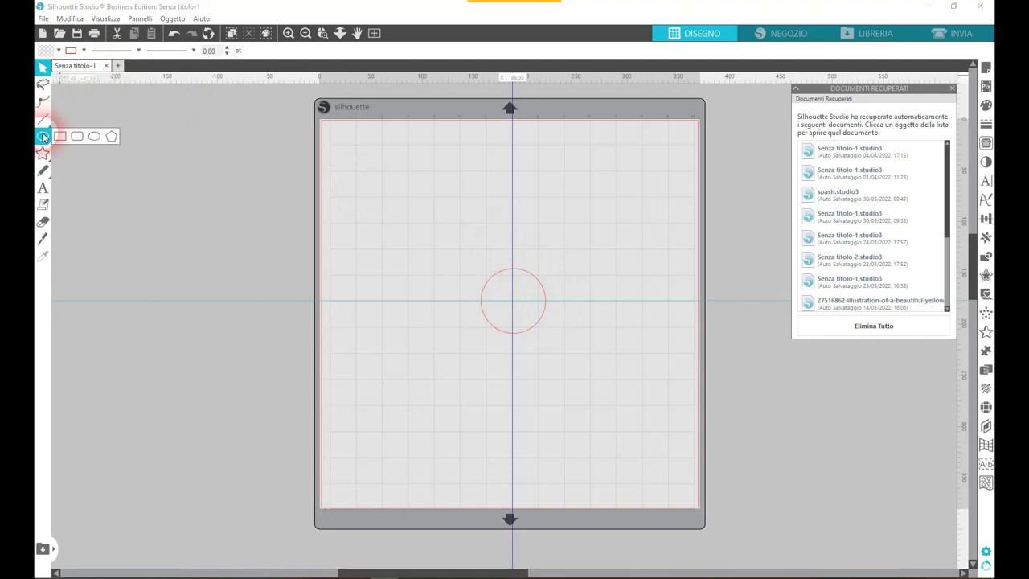
click(92, 135)
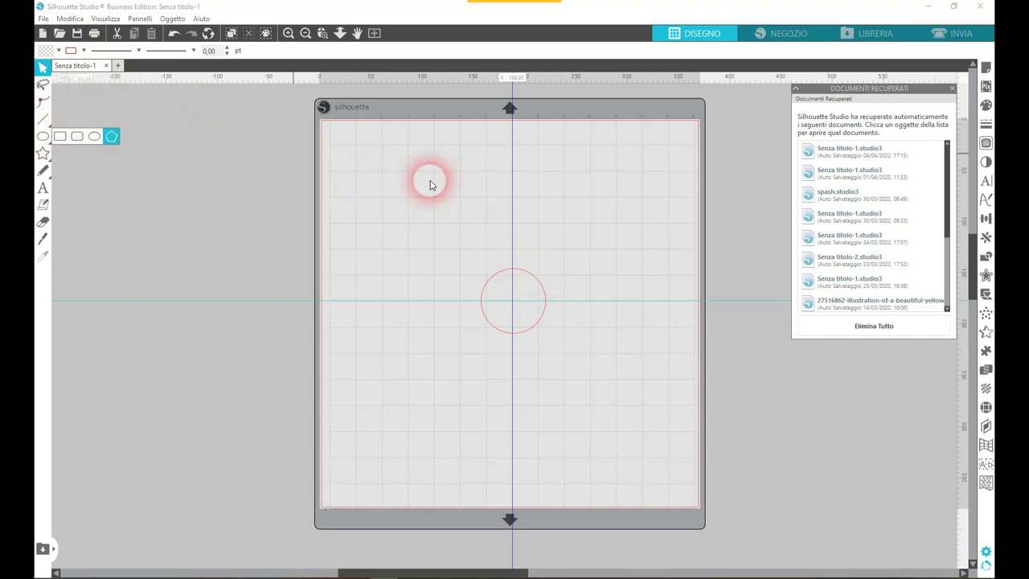
click(53, 142)
click(91, 134)
drag(496, 245, 530, 297)
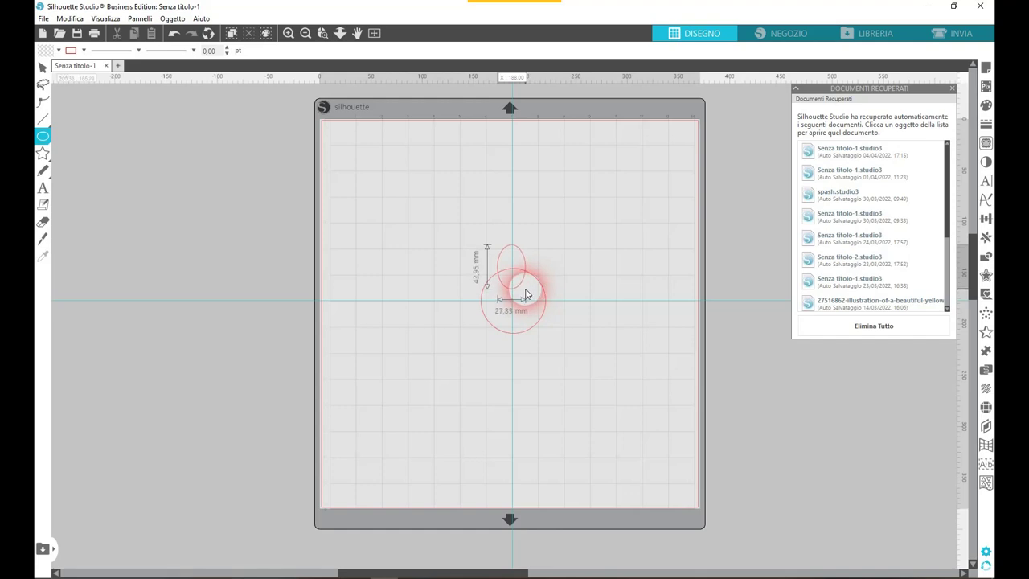
drag(526, 296, 530, 286)
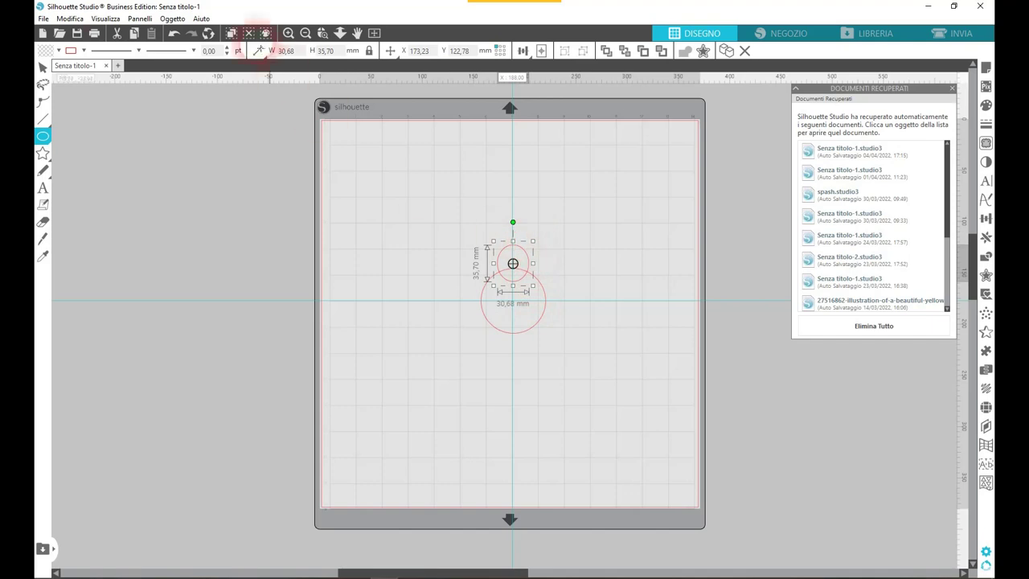
Step: Lower the ellipse slightly along the vertical guide and set its rotation centre at the guides' intersection
click(42, 67)
drag(537, 270, 529, 275)
click(514, 269)
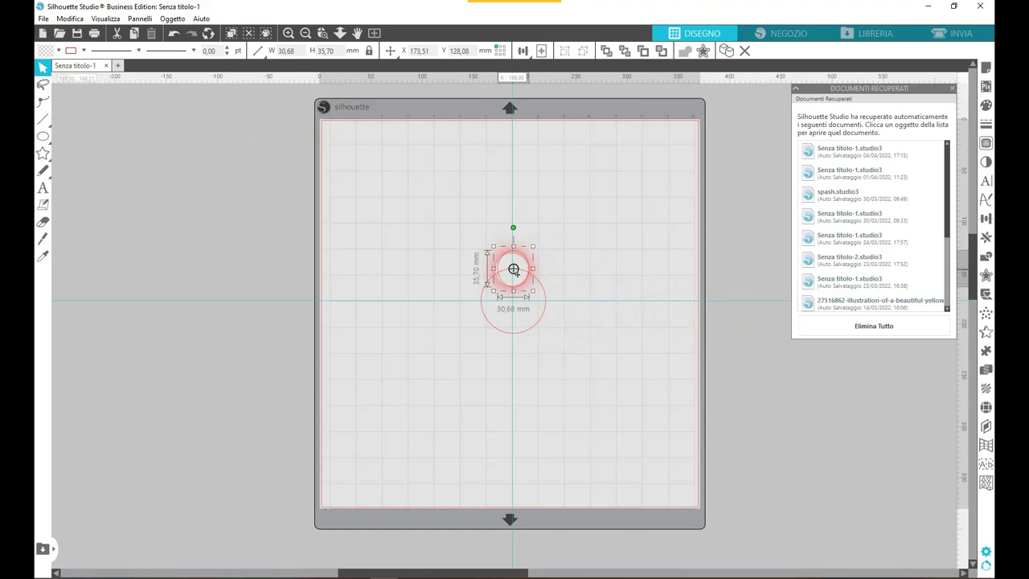
drag(513, 269, 513, 277)
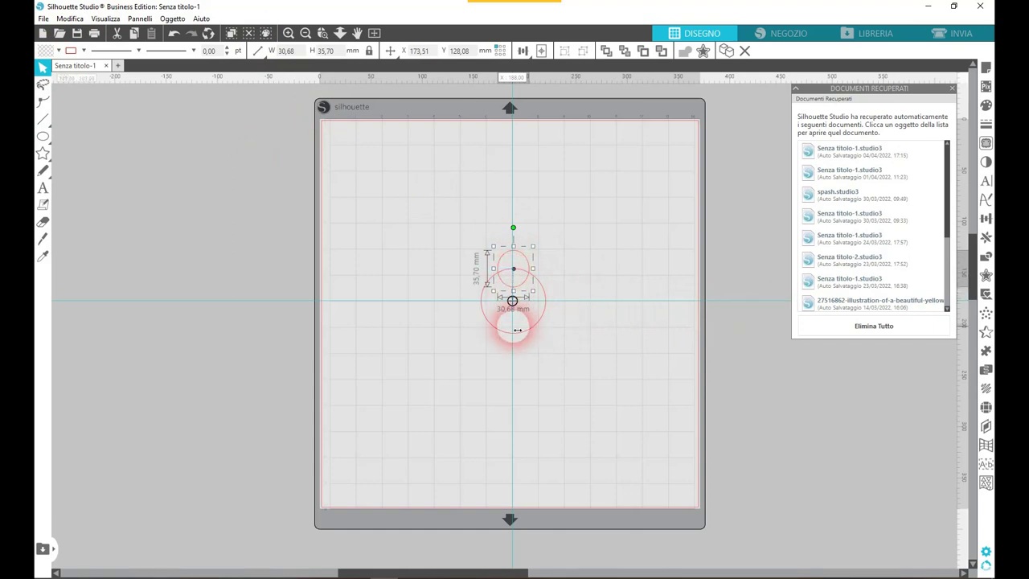
click(721, 338)
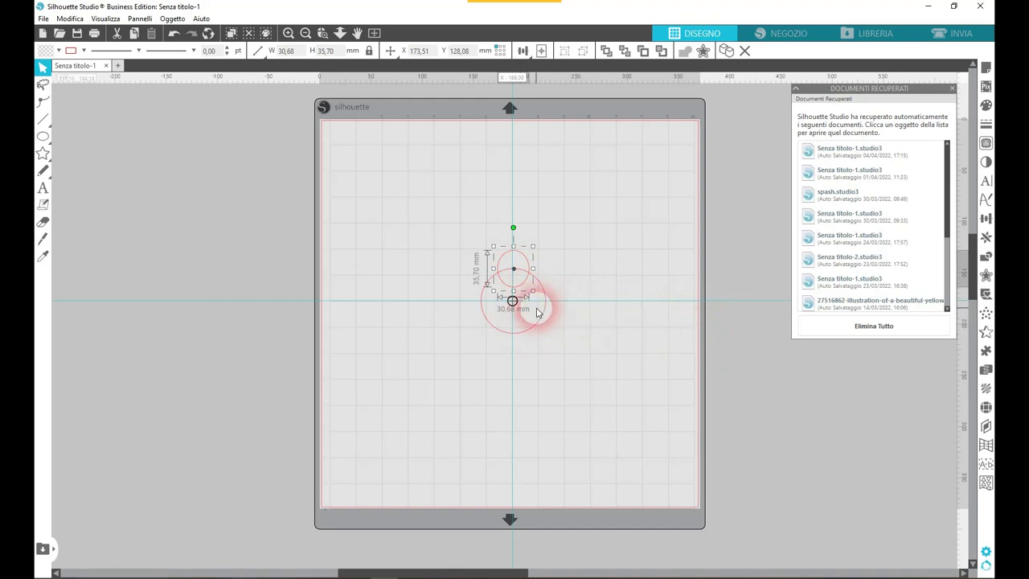
click(513, 300)
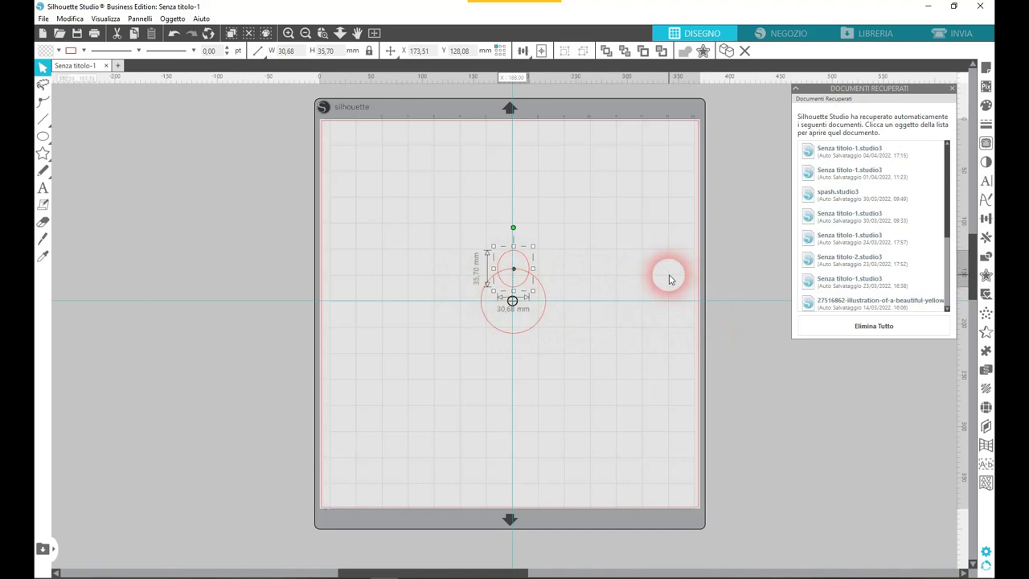
Step: Replicate the ellipse with the rotated-copies option to make six petals around the circle
click(988, 239)
drag(868, 87, 684, 140)
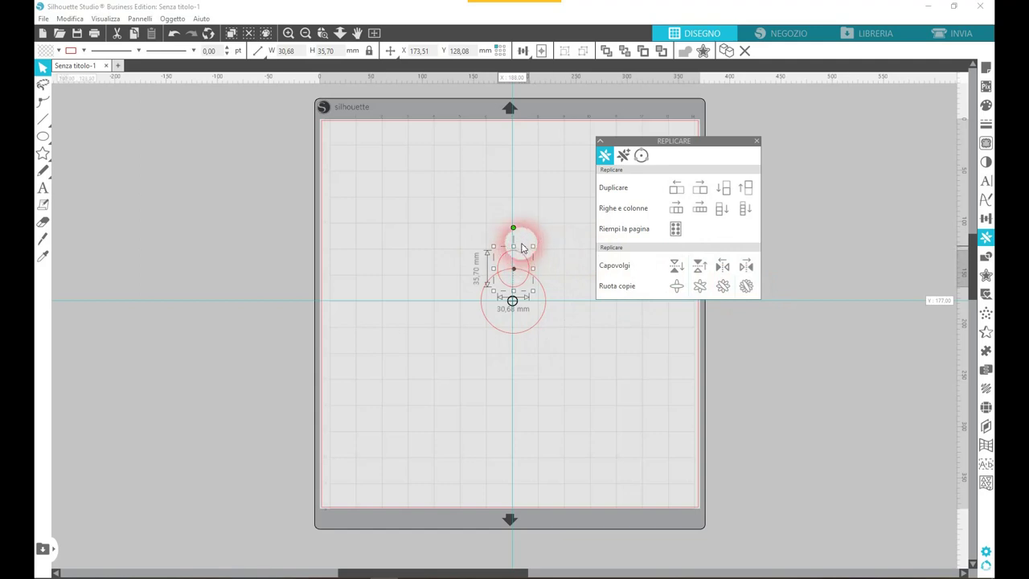
click(745, 286)
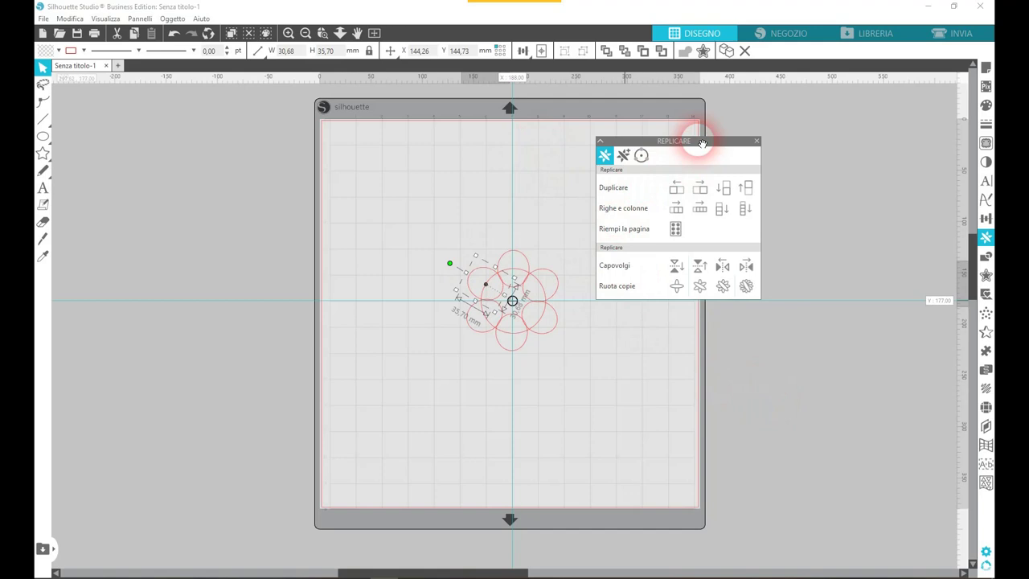
drag(701, 143, 736, 135)
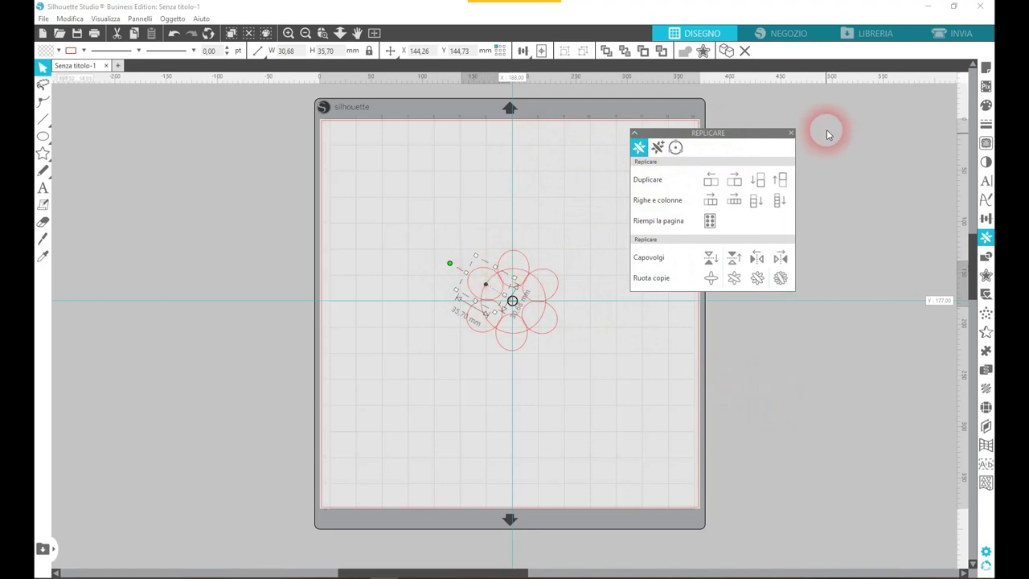
Step: Weld the circle and petals into one flower outline and move it to the mat's upper-left area
drag(381, 228, 613, 378)
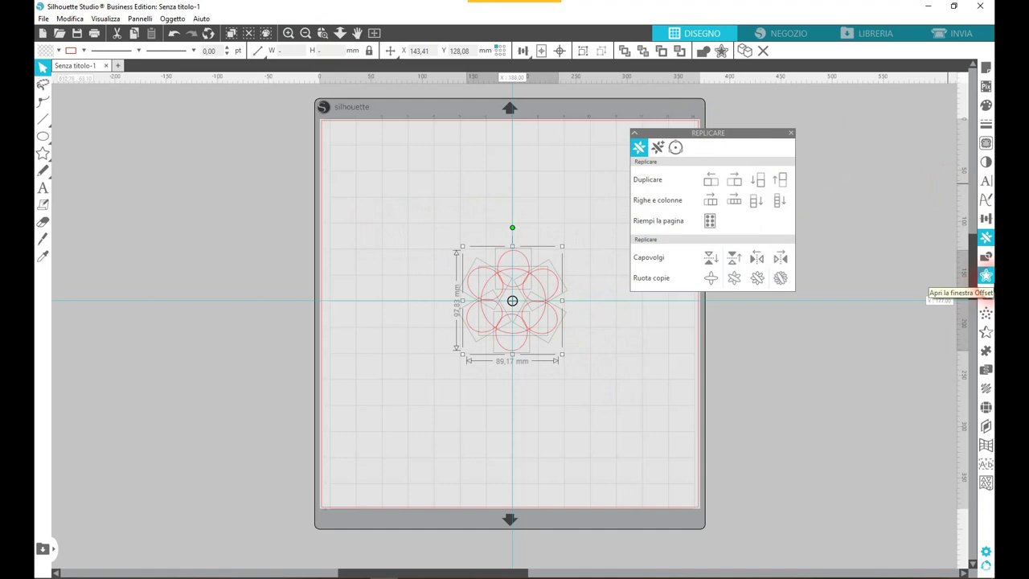
click(987, 258)
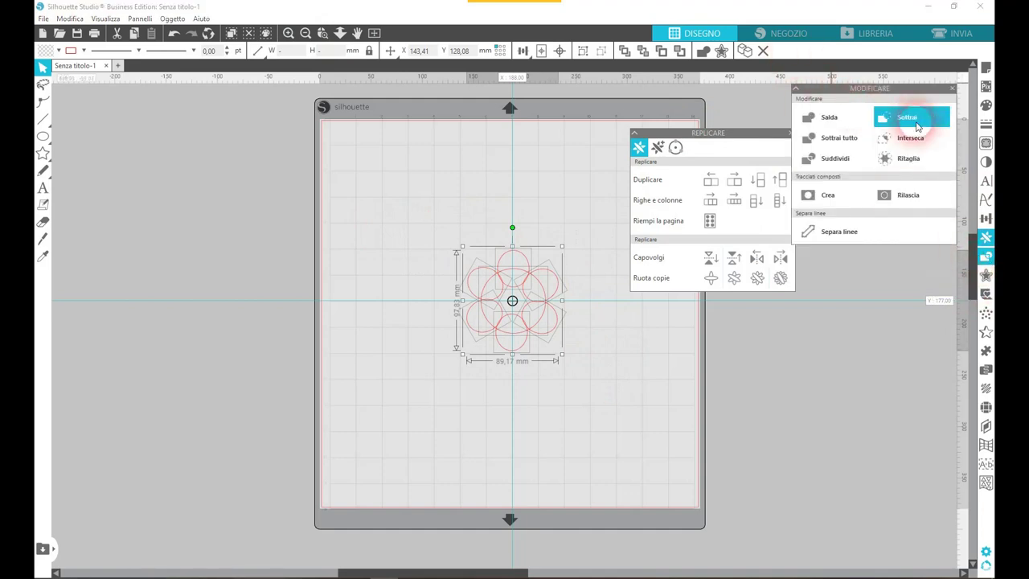
click(840, 119)
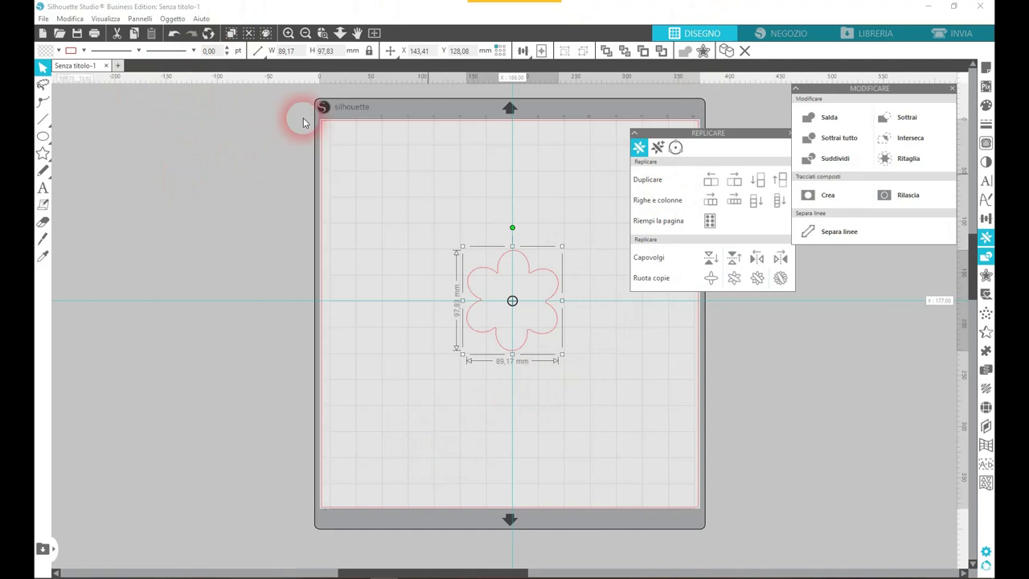
drag(507, 352, 384, 244)
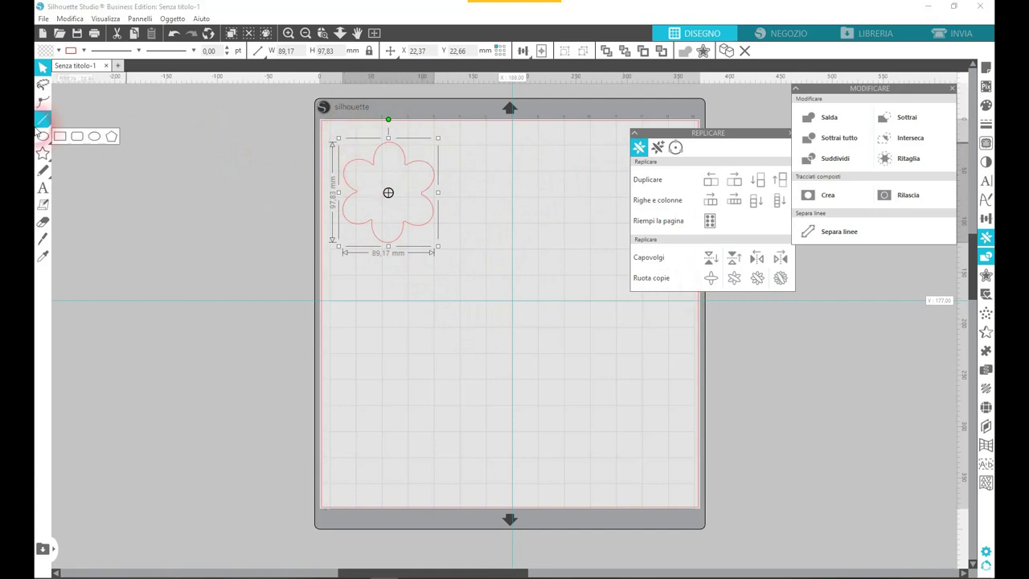
Step: Draw a second round shape about 69 by 72 mm and centre it on the guides' intersection
click(42, 136)
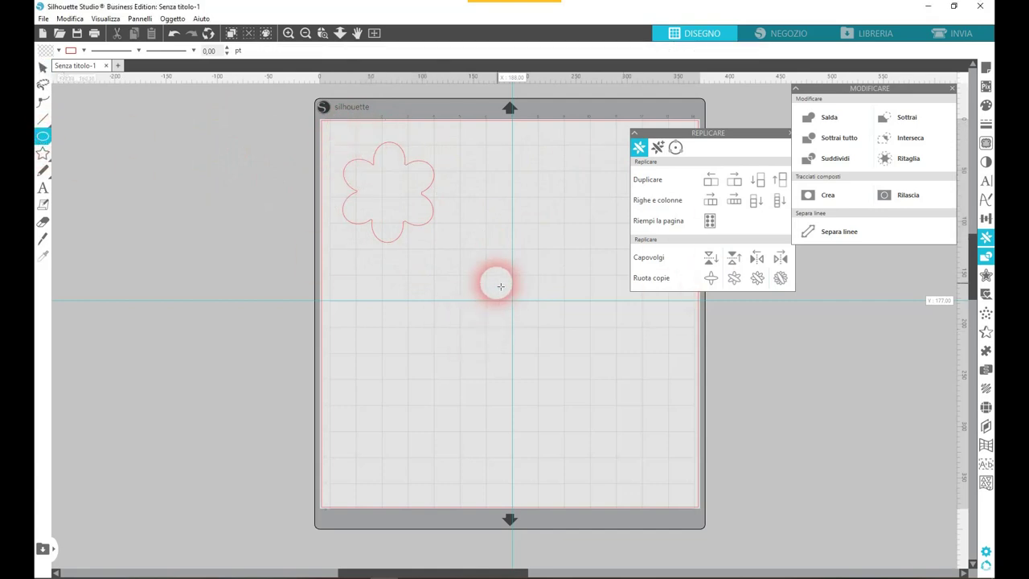
drag(493, 265, 567, 344)
click(43, 68)
drag(544, 340, 524, 341)
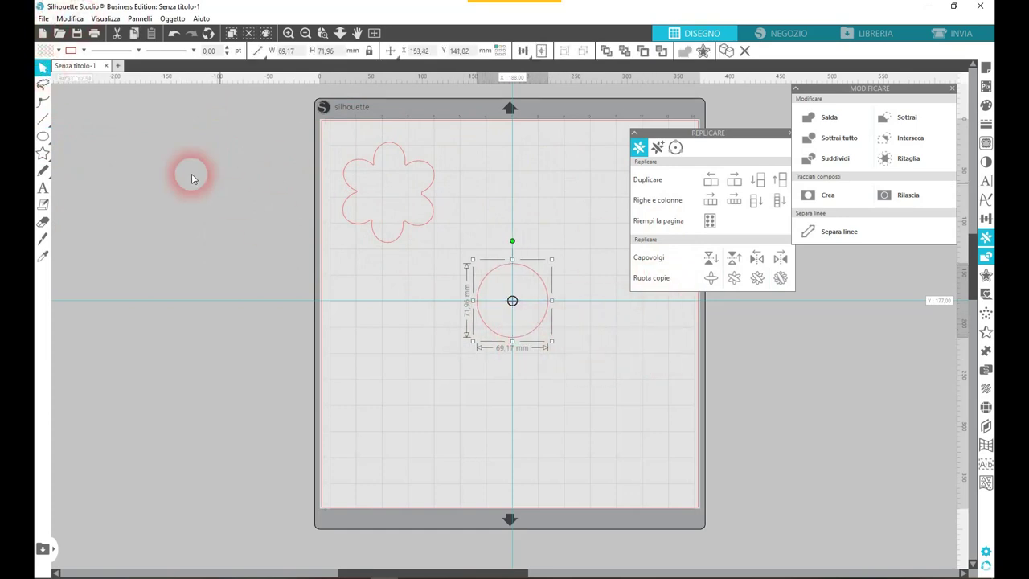
Step: Draw an ellipse about 49 by 46 mm and centre it on the vertical guide, overlapping the large round shape's upper edge
click(42, 135)
drag(479, 238, 534, 290)
click(42, 64)
drag(530, 260, 507, 274)
Step: Set the new ellipse's rotation centre at the guides' intersection and replicate it into six rotated petals
click(512, 296)
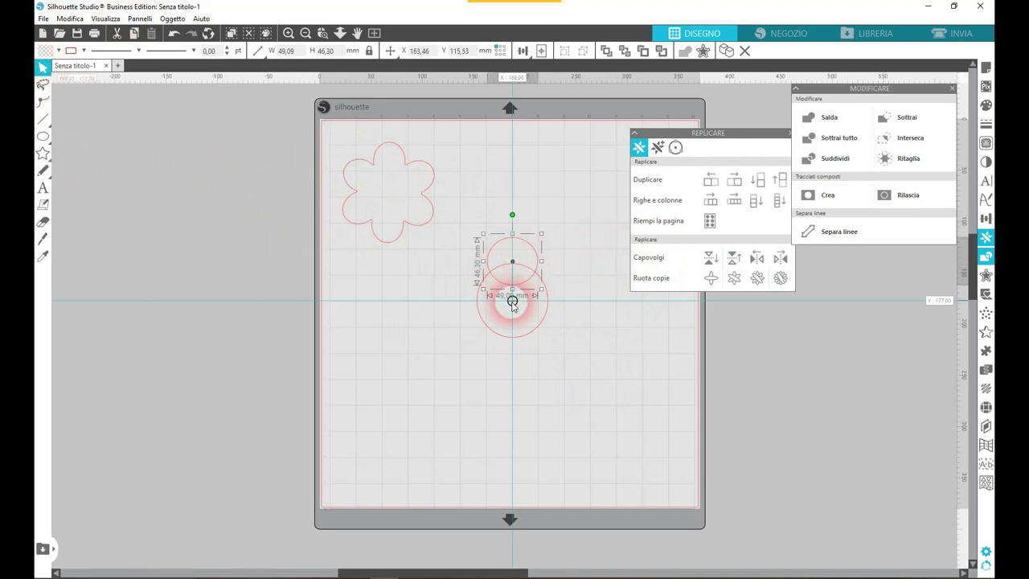
click(743, 347)
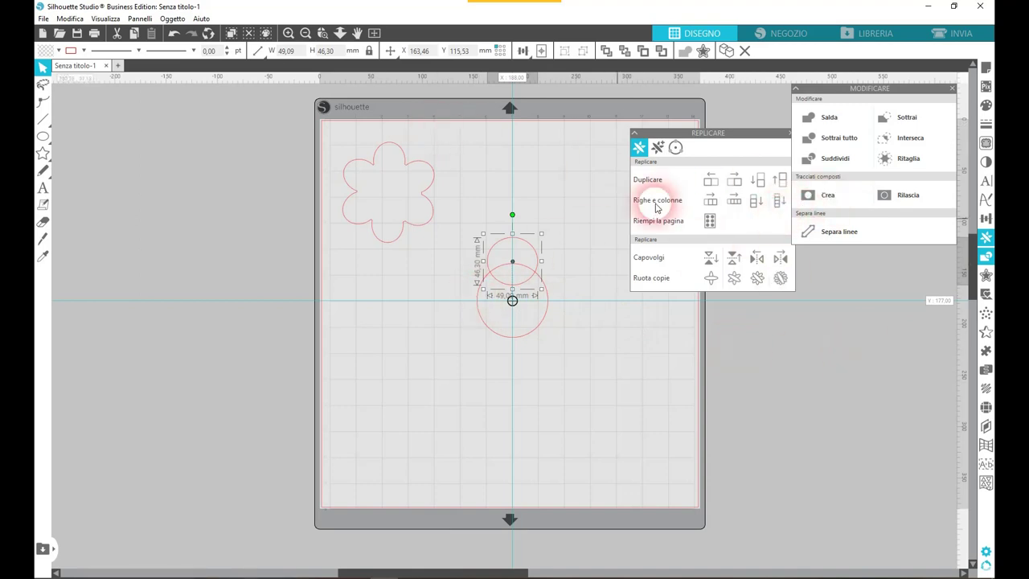
click(780, 279)
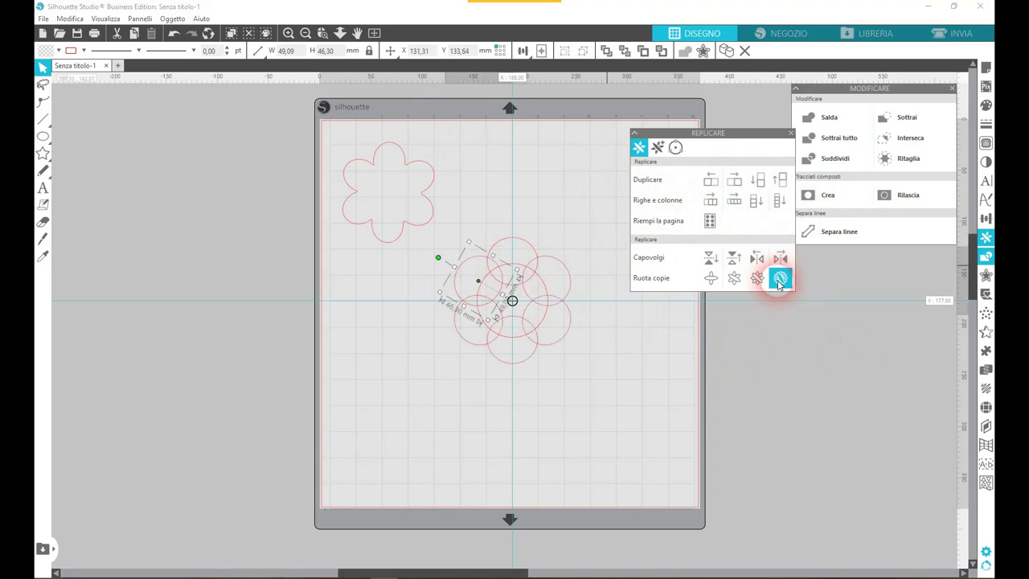
Step: Weld the second set of petals and its central shape into one flower, and move it above the horizontal guide
drag(439, 233, 584, 363)
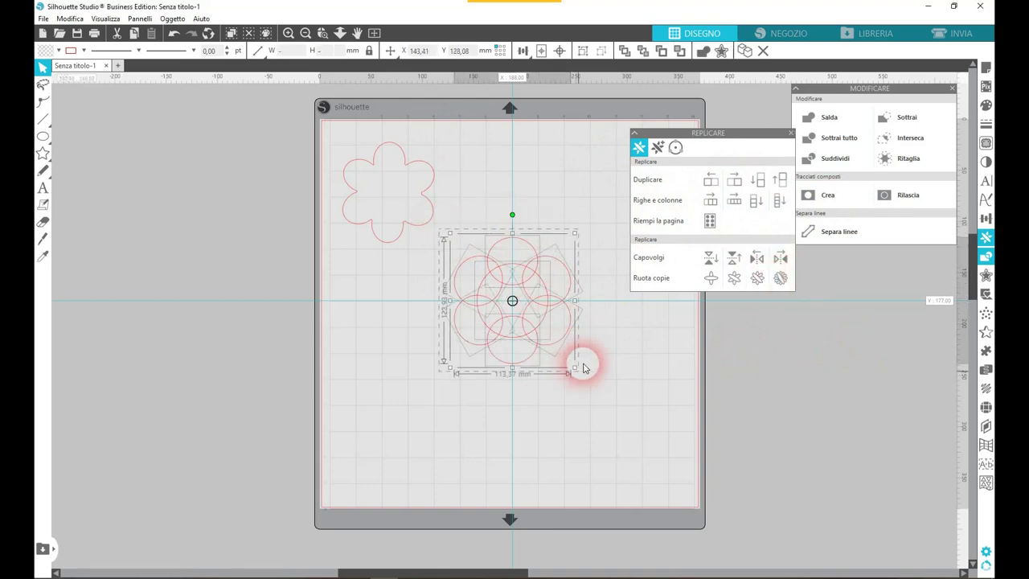
click(831, 118)
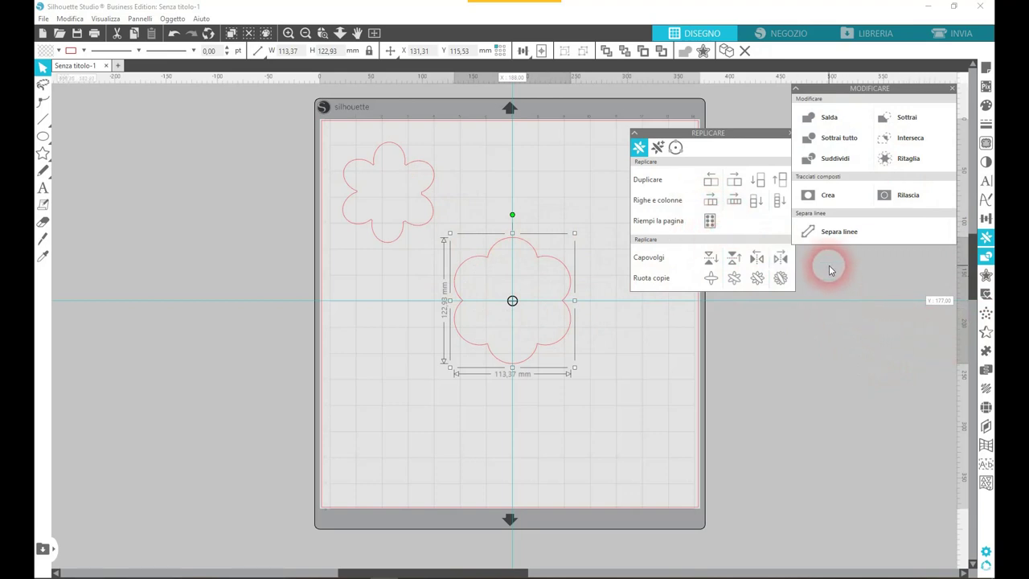
click(757, 257)
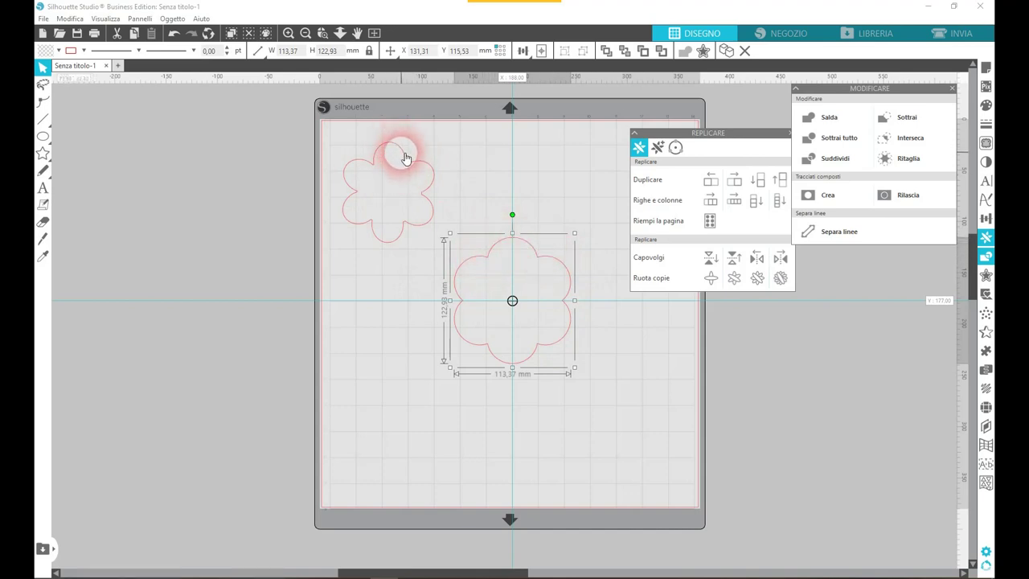
drag(519, 367, 551, 267)
Step: Draw a circle about 67 mm in diameter below the horizontal guide and move the large flower to the mat's lower-right area
mouse_move(46, 176)
click(42, 136)
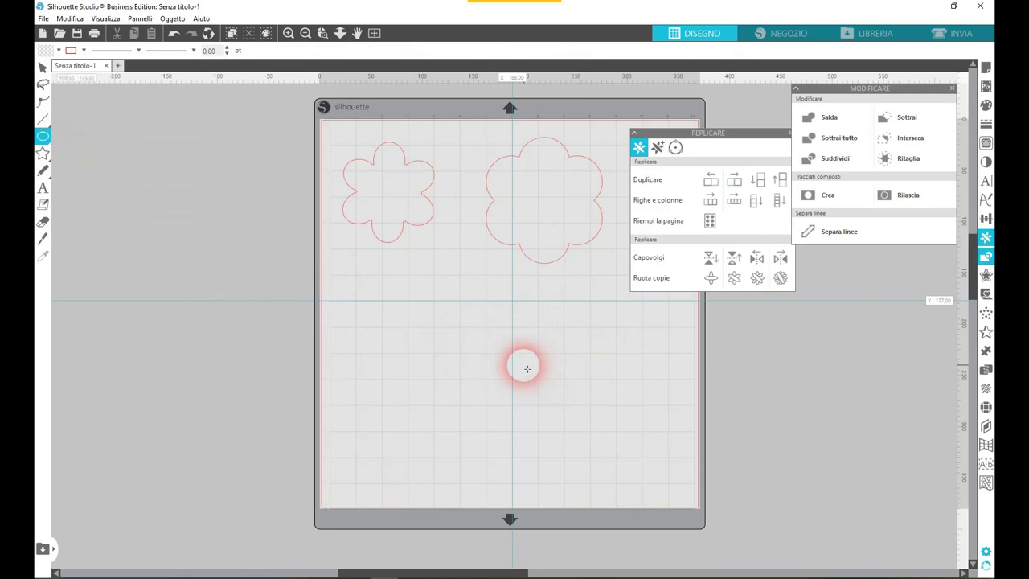
drag(463, 340, 495, 385)
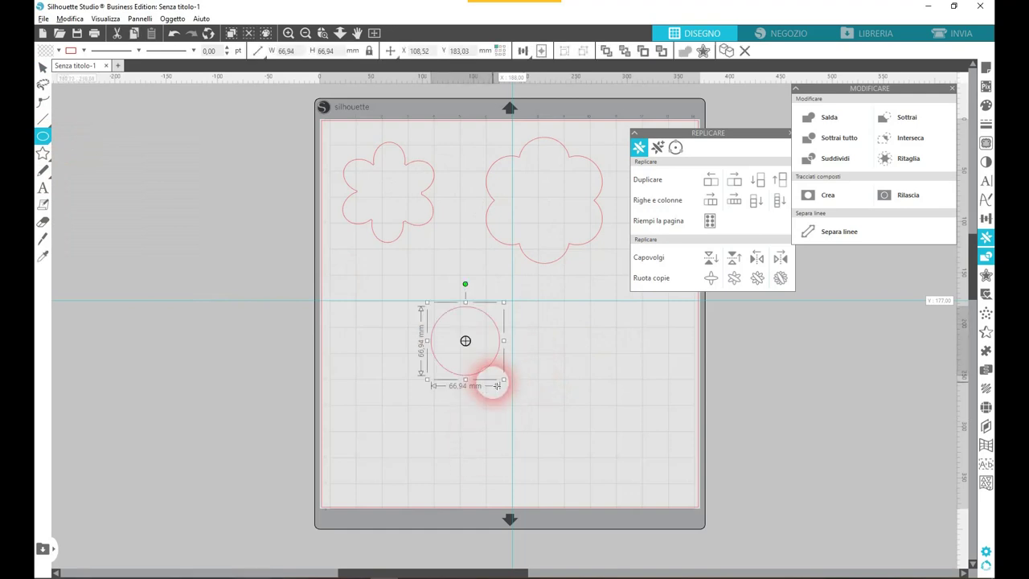
click(42, 68)
drag(544, 259, 628, 490)
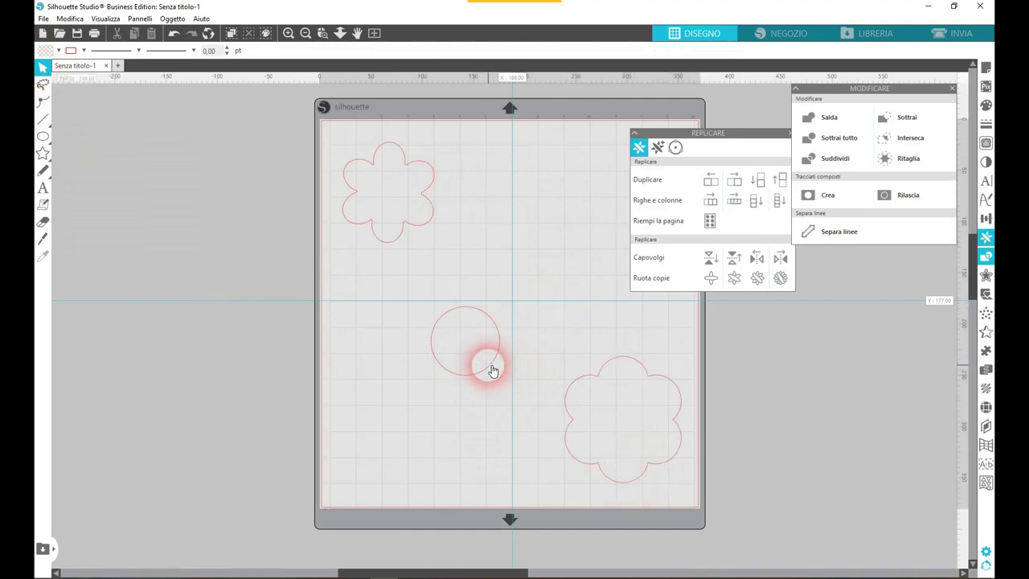
Step: Move the circle to the guides' intersection and shrink it evenly about its centre
click(492, 363)
drag(492, 364, 527, 304)
click(41, 135)
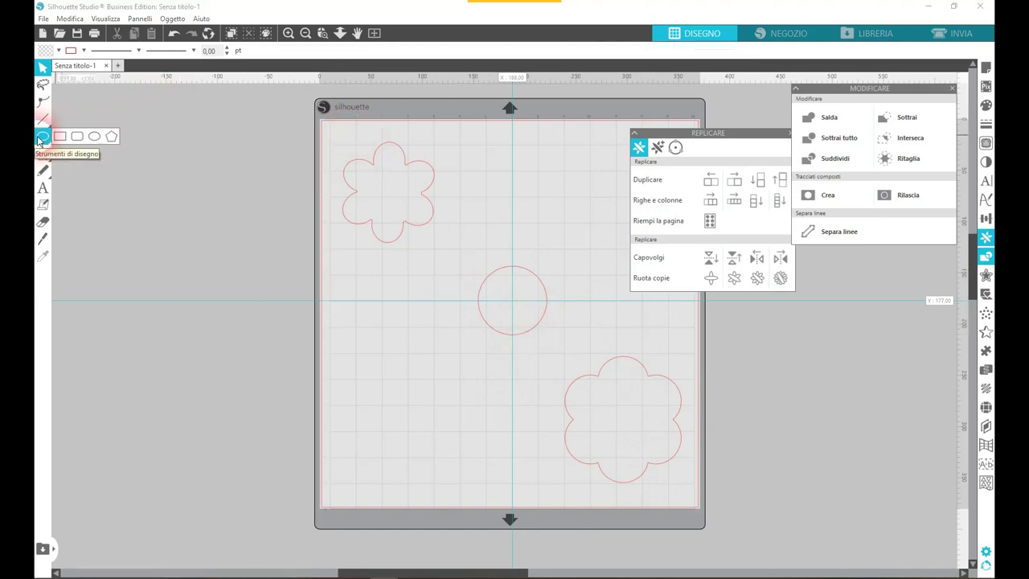
click(453, 230)
click(42, 66)
click(461, 271)
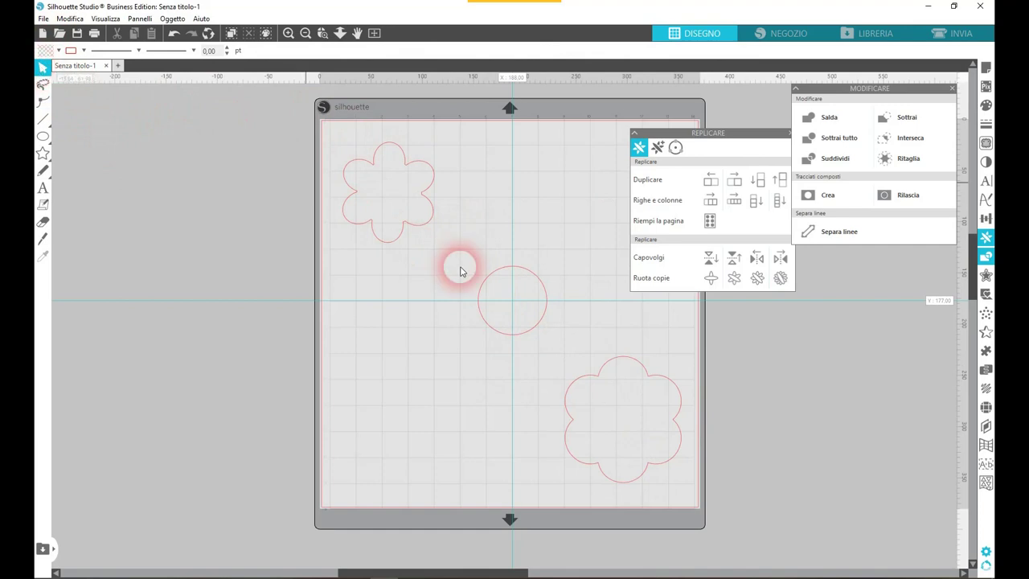
click(531, 329)
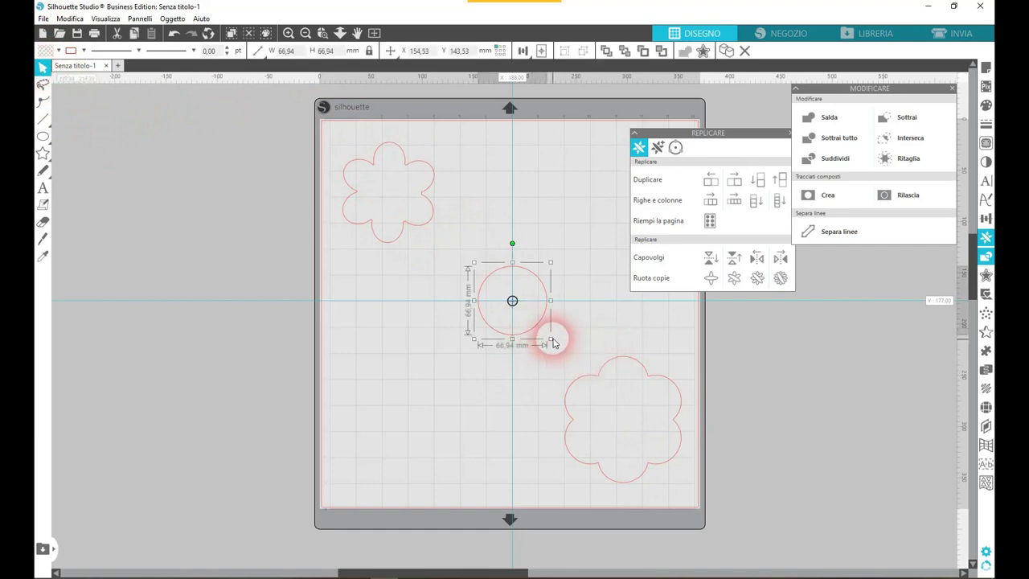
drag(552, 342, 512, 301)
Step: Draw an upright ellipse about 21 by 35 mm and centre it on the vertical guide, overlapping the circle's upper edge
click(43, 135)
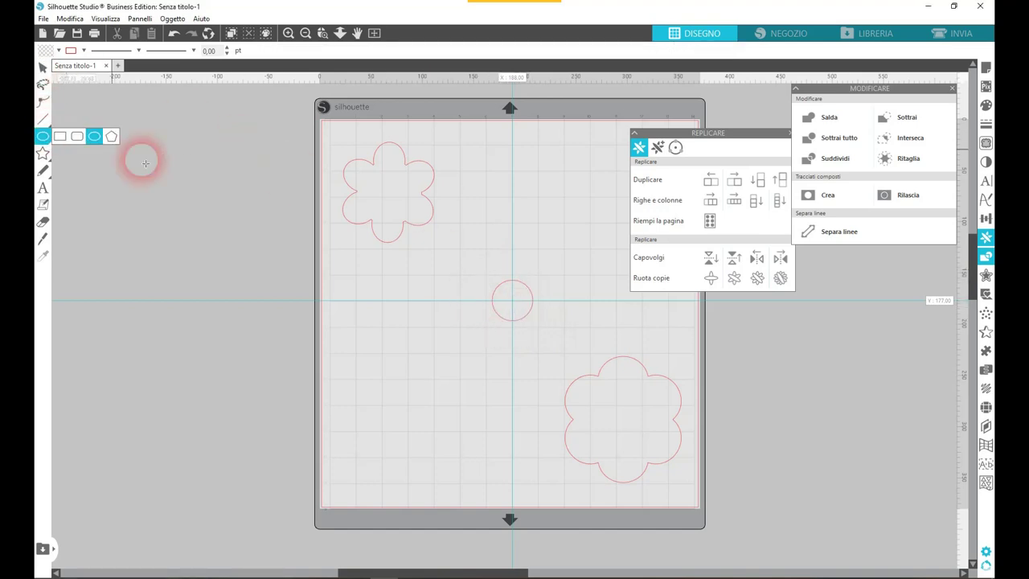
drag(496, 248, 521, 291)
click(43, 70)
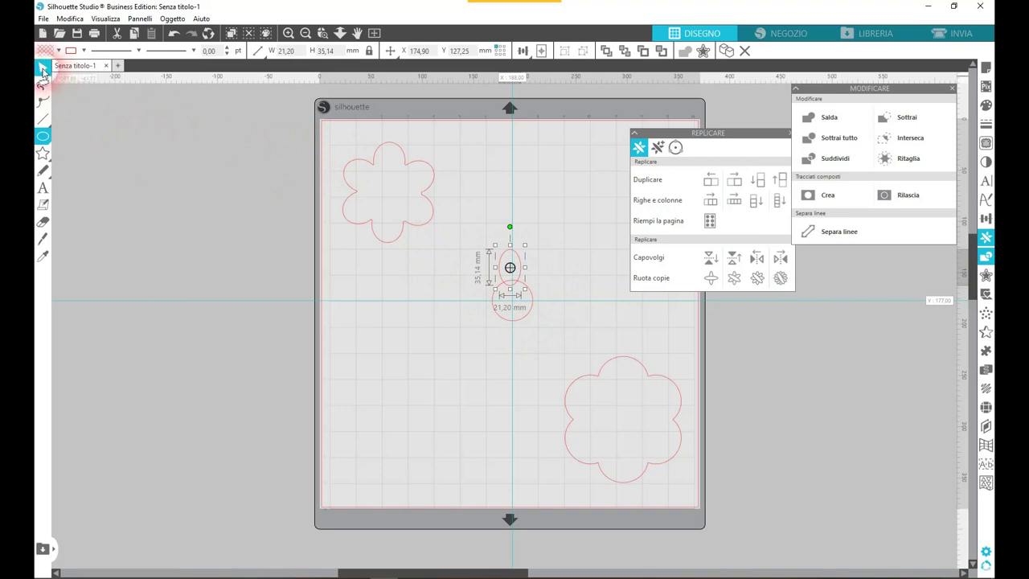
click(530, 294)
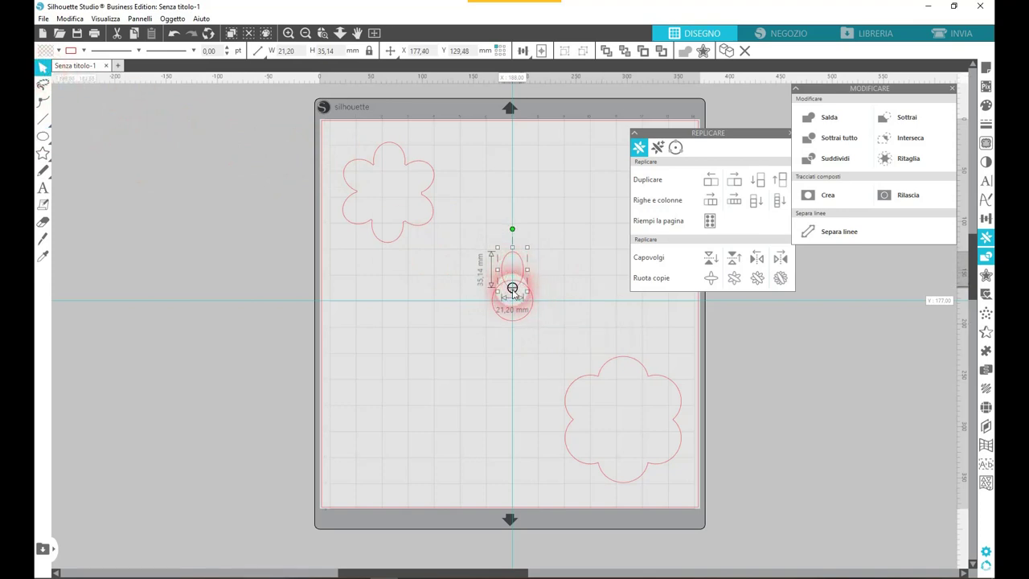
Step: Try replicating the ellipse into six rotated petals around the guides' intersection, and undo the replication
click(780, 279)
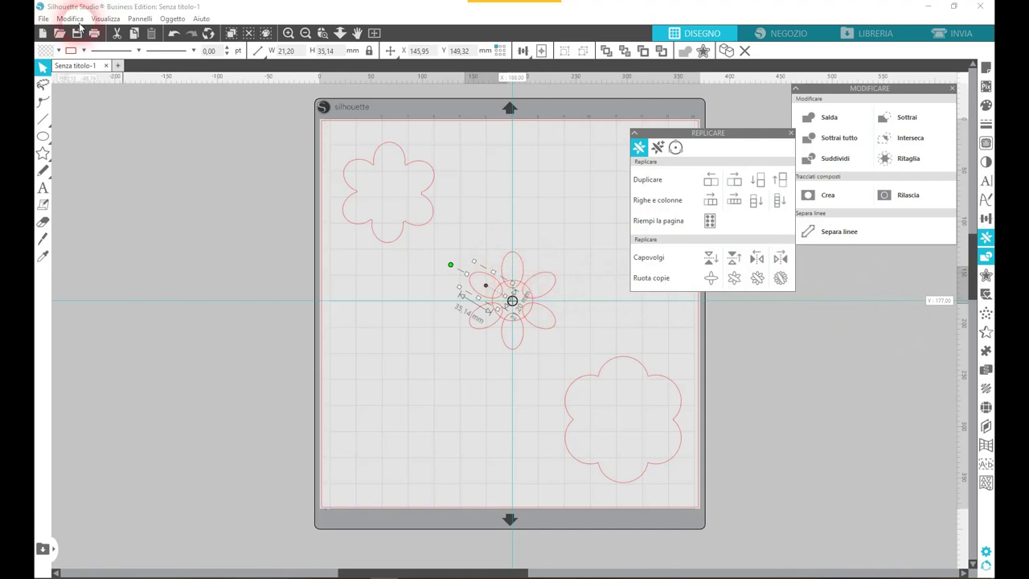
click(173, 33)
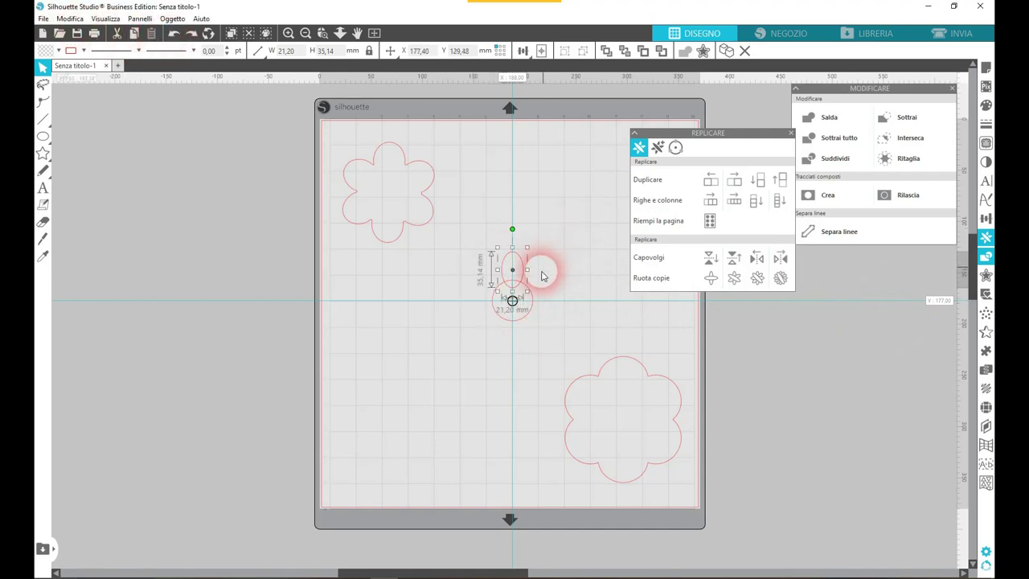
Step: Narrow the ellipse to about 20.6 mm wide and shrink the central circle further about the guides' intersection
click(530, 274)
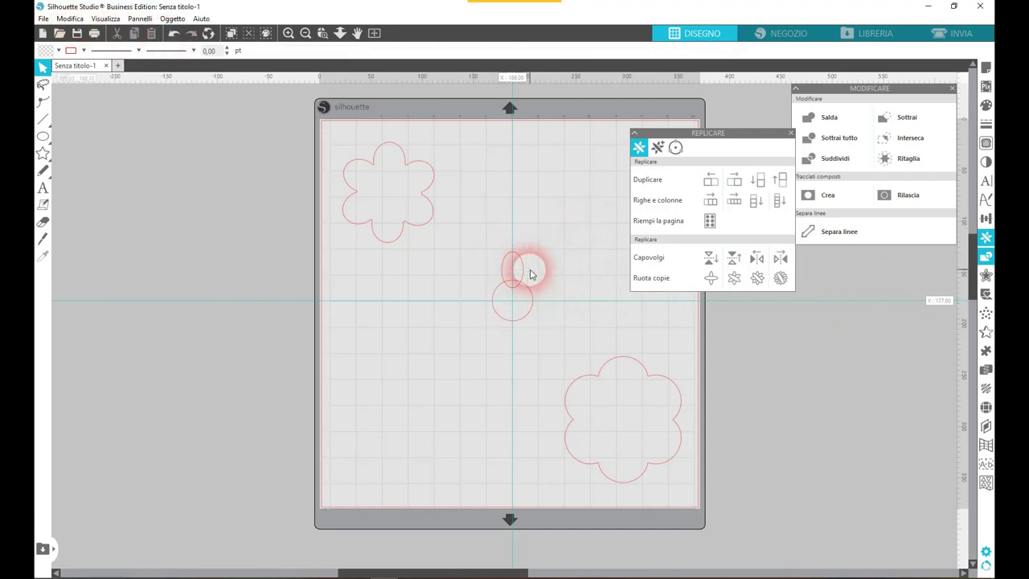
click(528, 277)
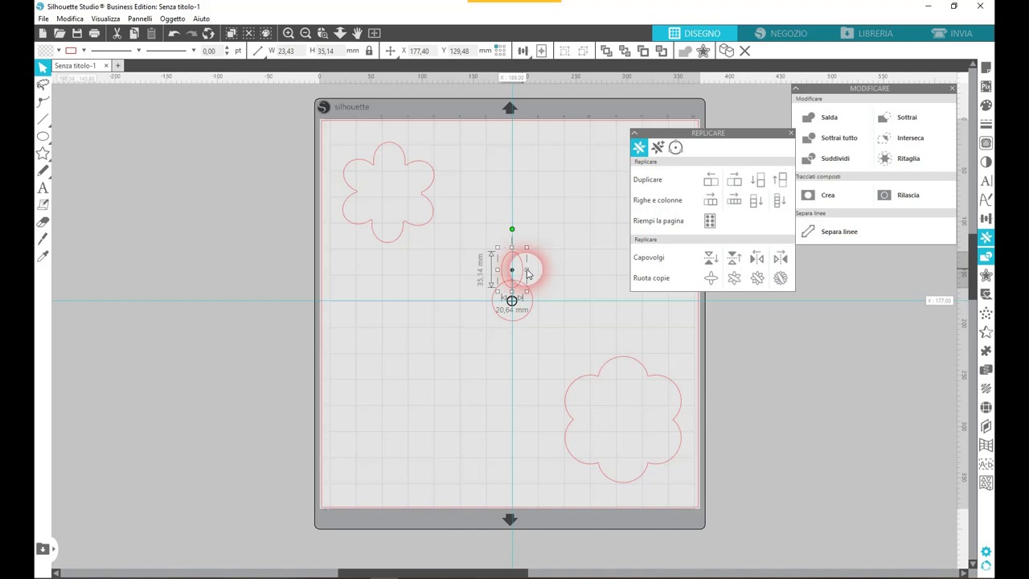
click(521, 320)
drag(533, 321, 520, 295)
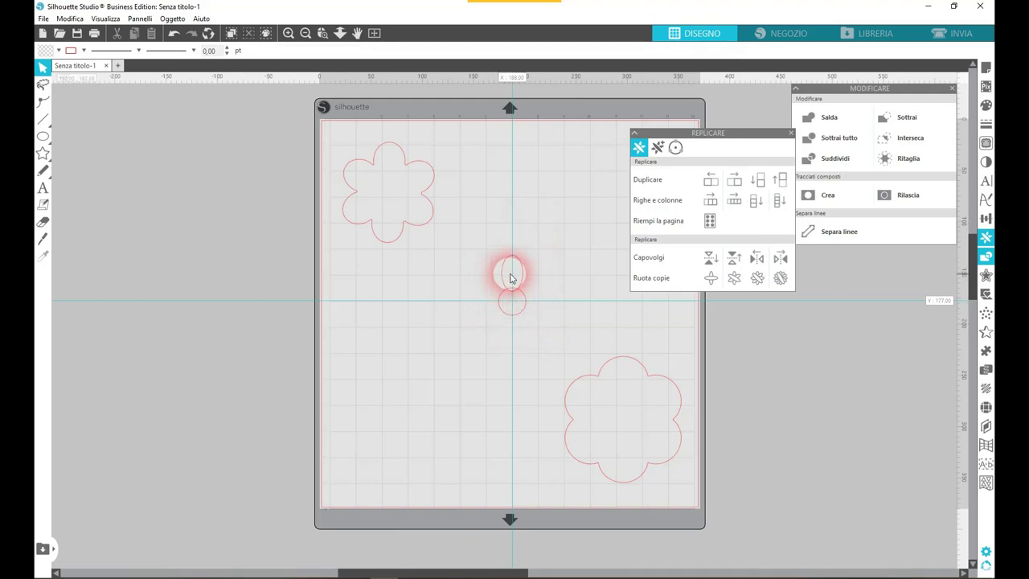
Step: Try lowering the ellipse slightly and replicating it into six rotated petals around the guides' intersection, and undo the replication
click(518, 282)
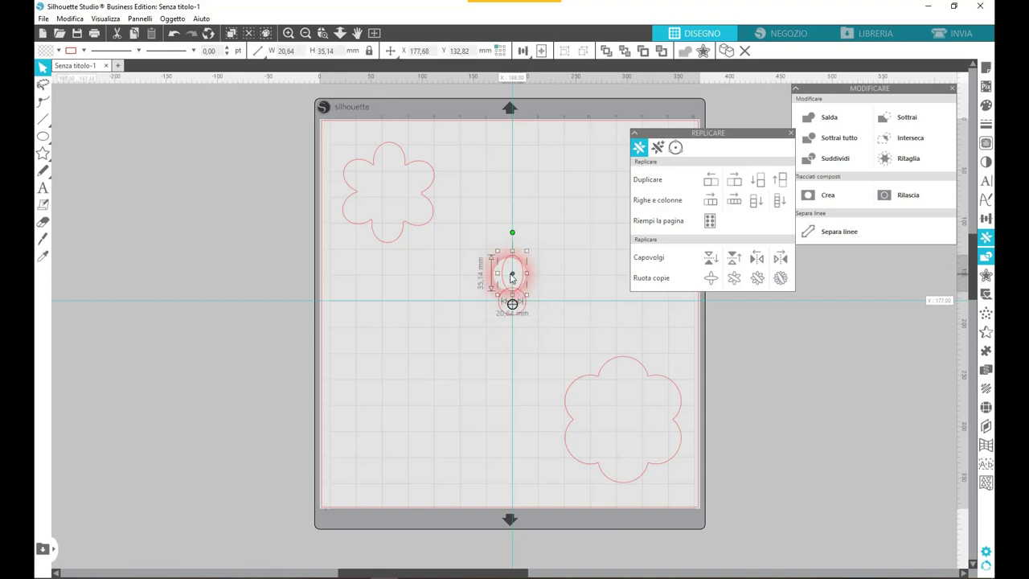
click(516, 311)
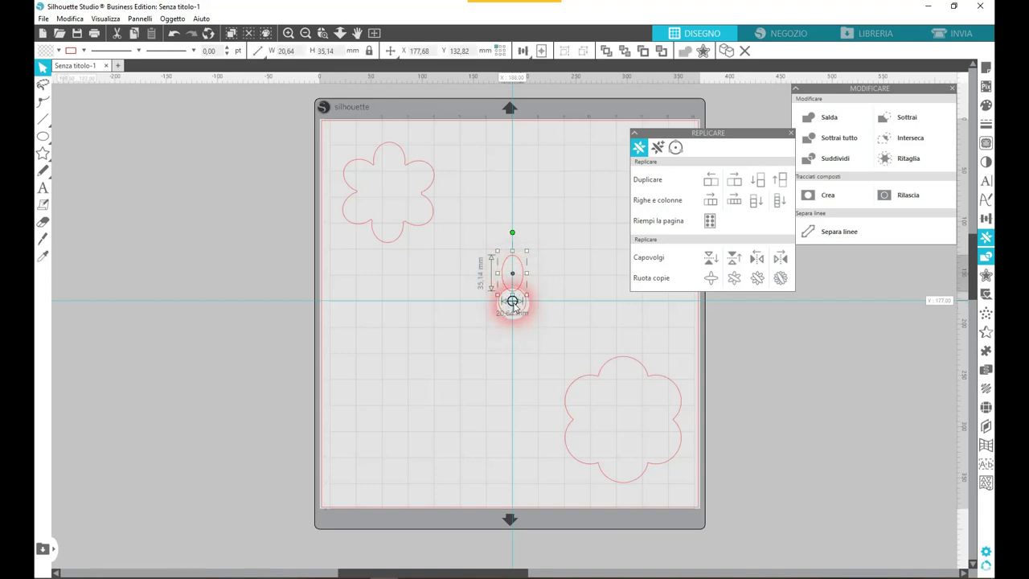
click(778, 278)
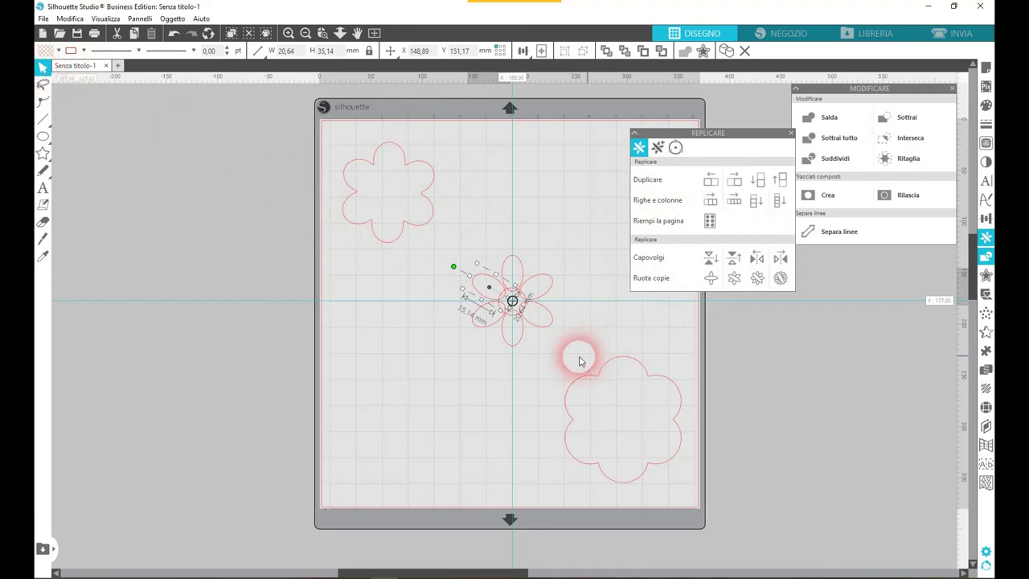
click(535, 337)
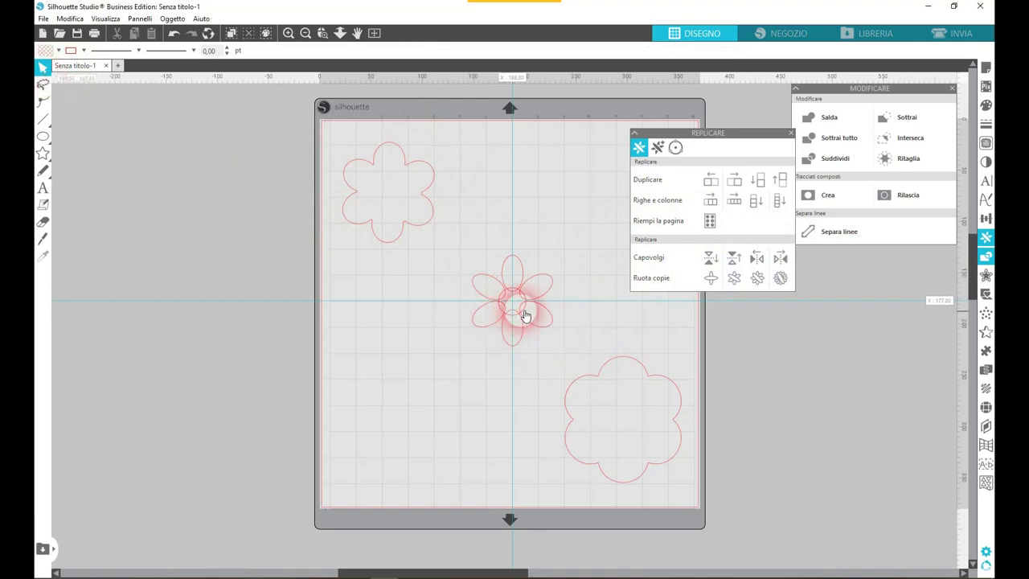
click(172, 34)
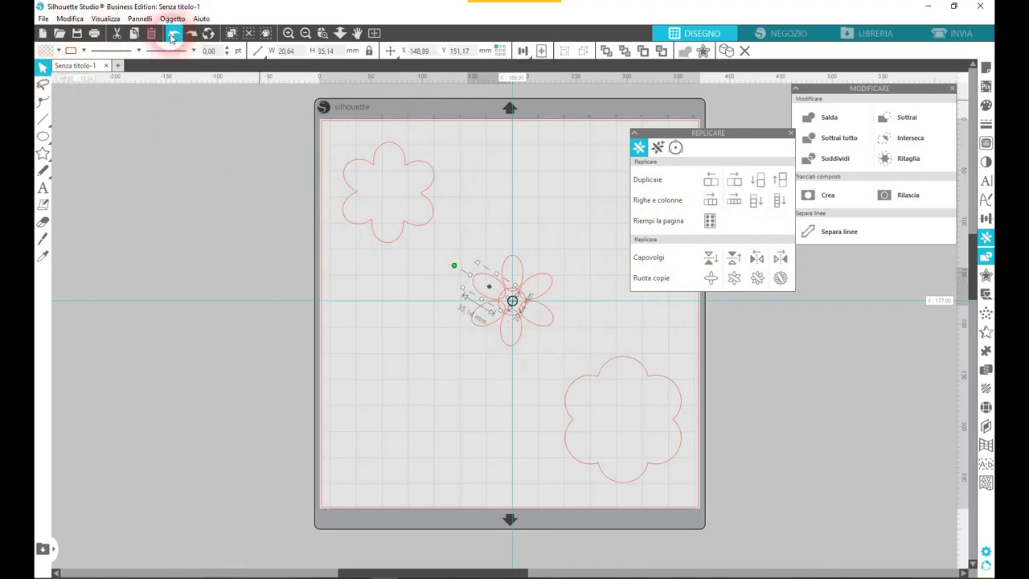
click(172, 34)
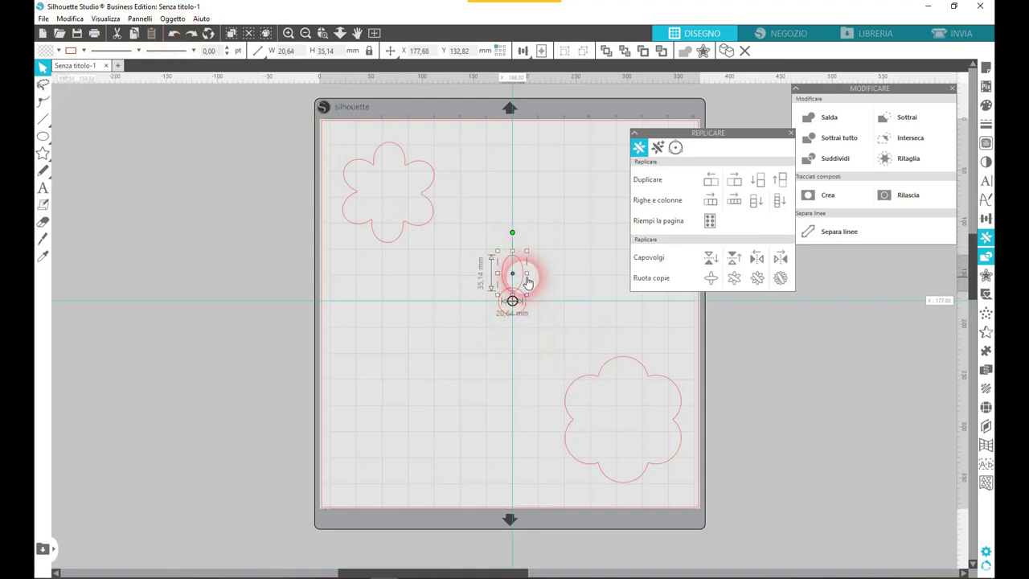
Step: Replicate the ellipse, lowered until its bottom meets the guides' intersection, into six rotated petals and weld them with the circle into one flower
drag(523, 279, 520, 303)
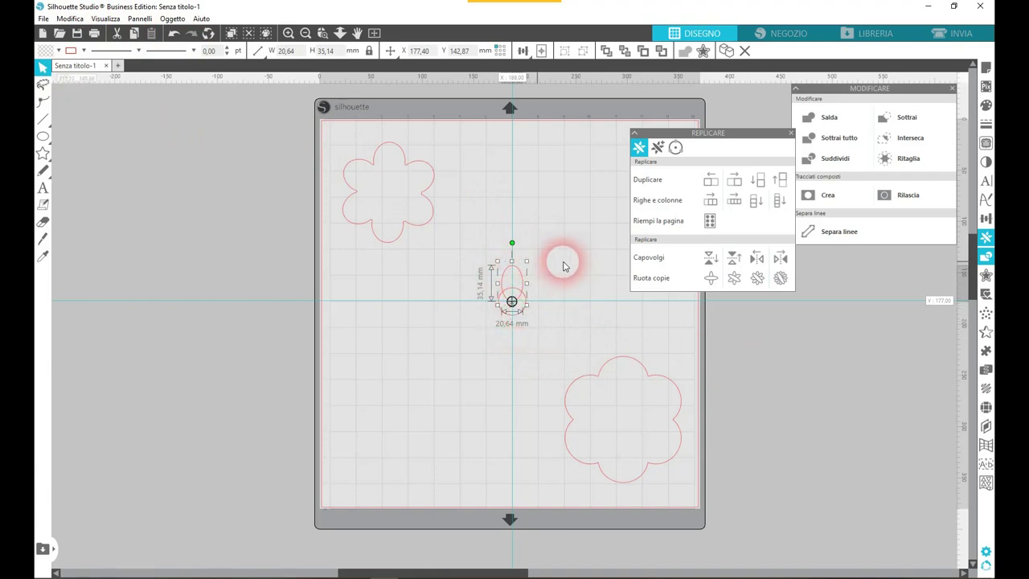
click(780, 277)
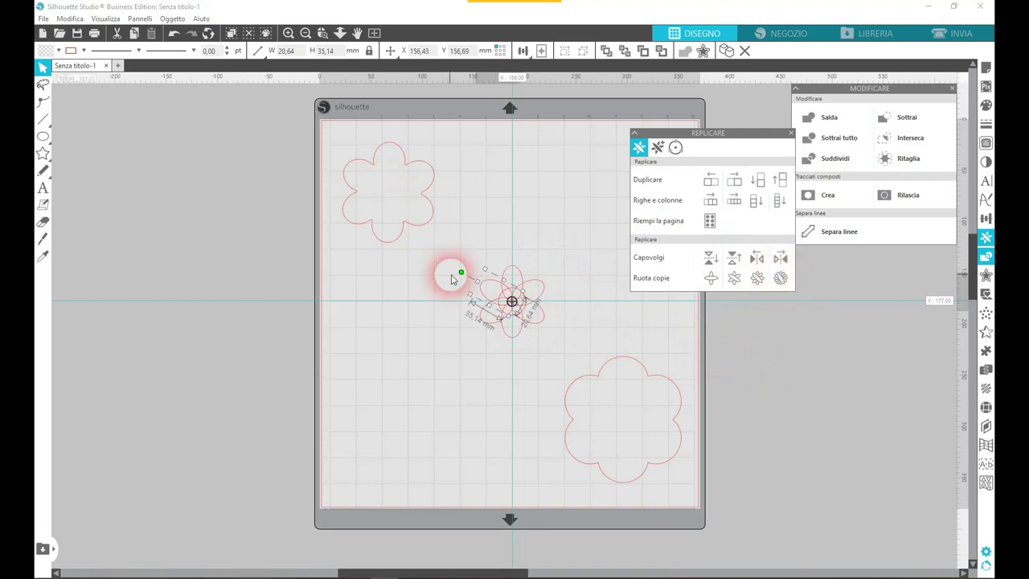
drag(466, 268, 562, 331)
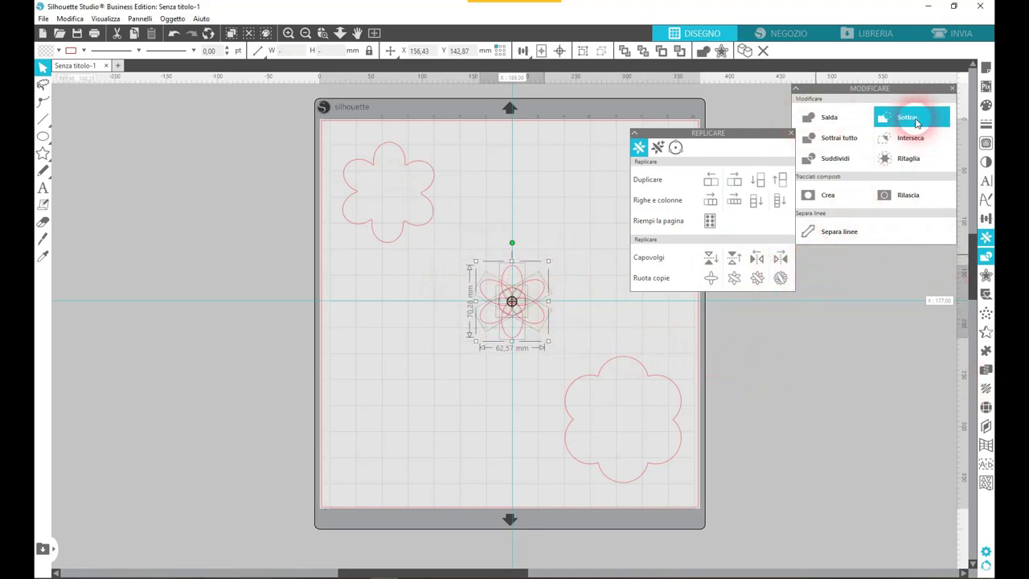
click(829, 118)
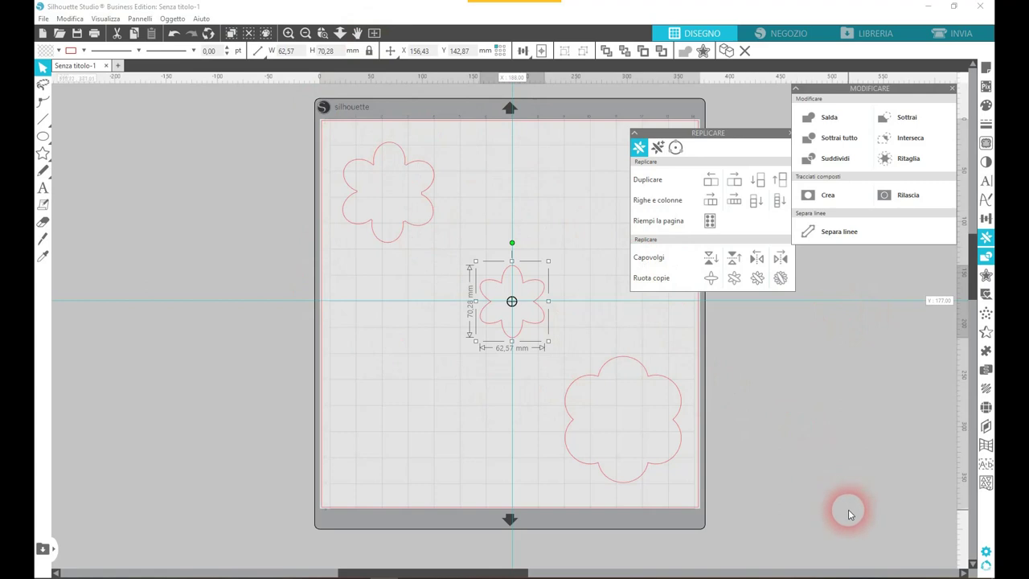
Step: Draw a small ellipse about 18 by 15 mm and centre it inside the small flower at the guides' intersection
click(43, 137)
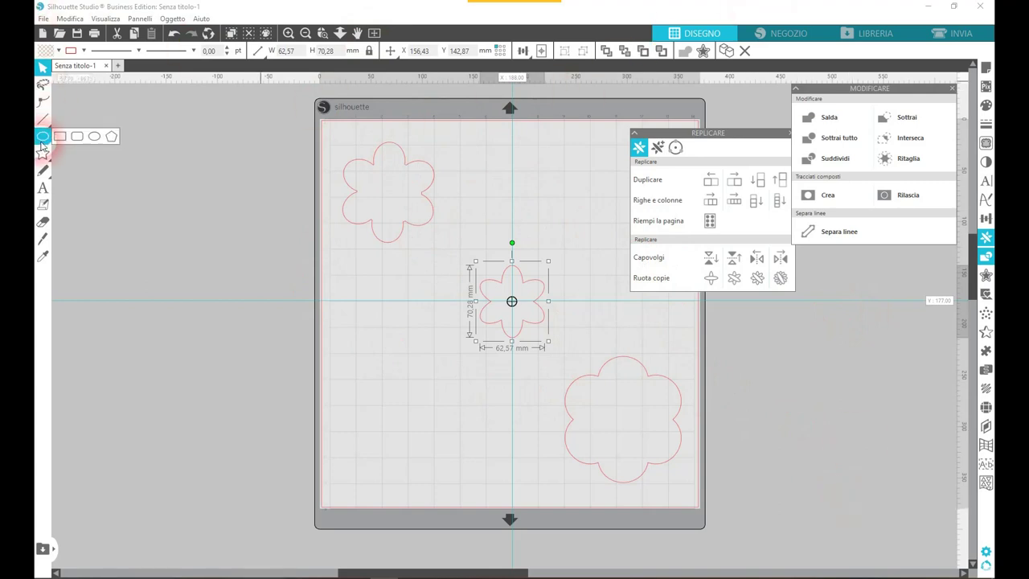
click(90, 138)
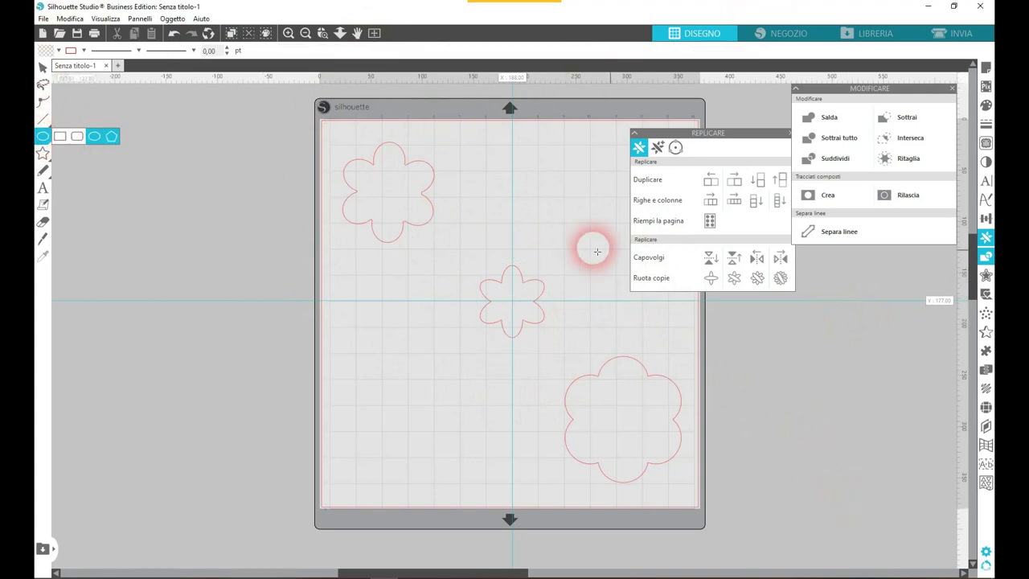
drag(508, 299, 525, 316)
click(43, 66)
click(526, 316)
drag(527, 315, 522, 309)
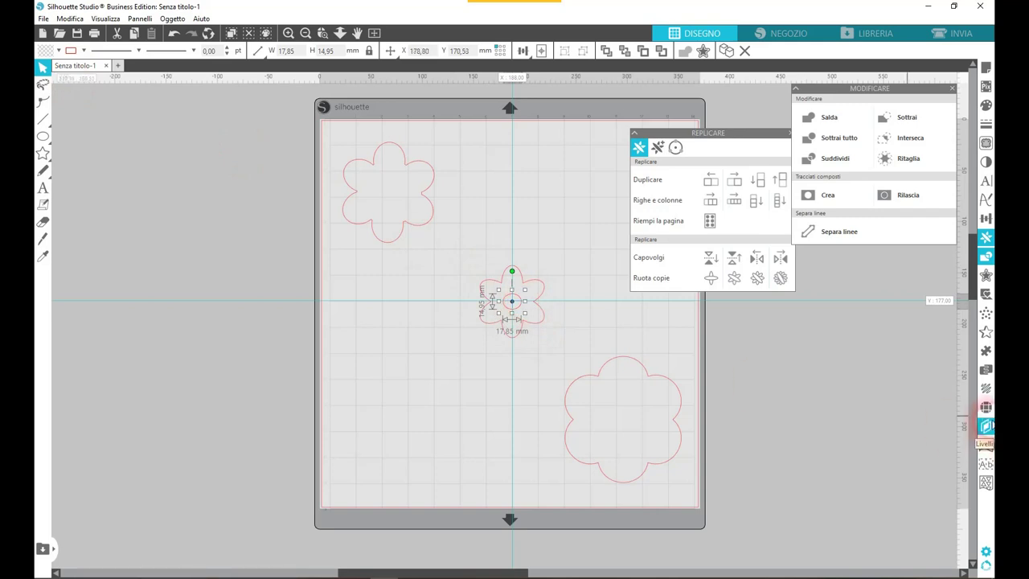